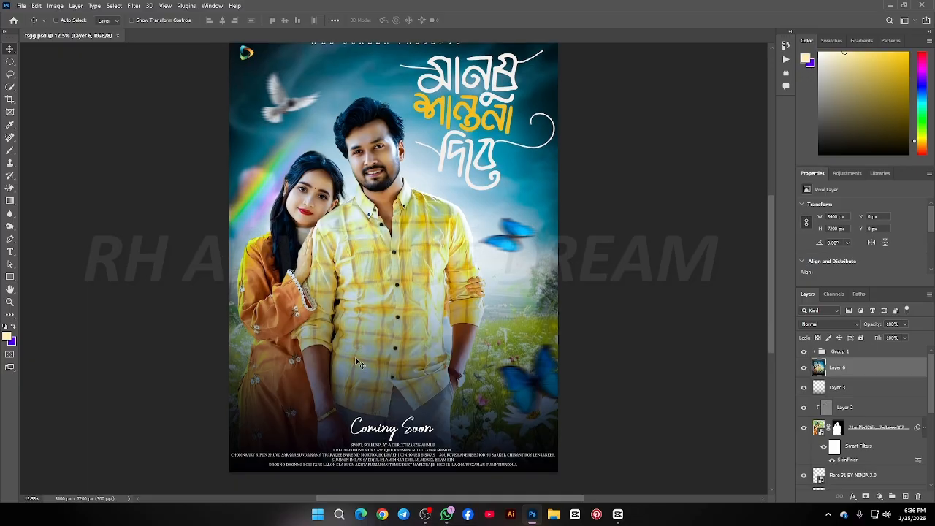
# - Examine the finished movie poster and look through its complete layer stack down to the Background
pyautogui.scroll(1, 356, 361)
pyautogui.scroll(-1, 356, 361)
pyautogui.scroll(1, 356, 361)
pyautogui.scroll(-1, 356, 363)
pyautogui.scroll(1, 355, 363)
pyautogui.scroll(-1, 355, 364)
pyautogui.scroll(1, 356, 363)
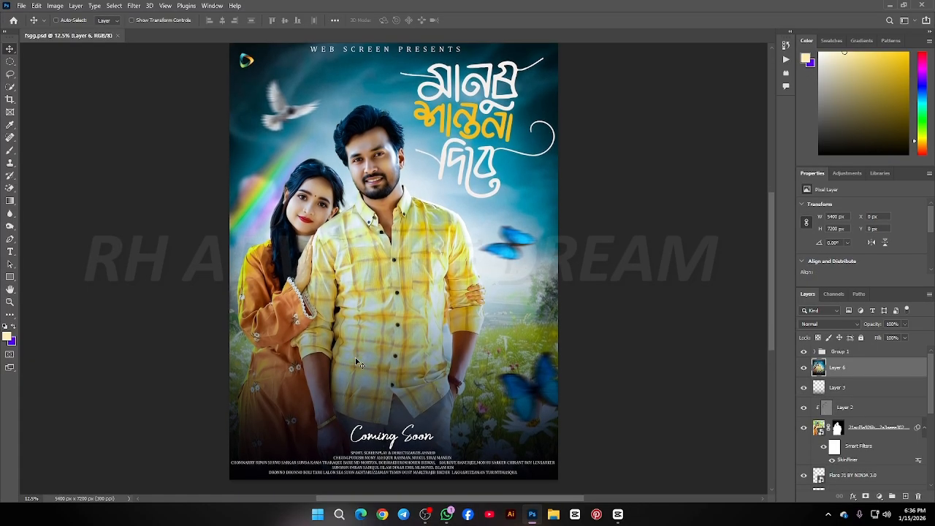
pyautogui.scroll(-1, 356, 364)
pyautogui.scroll(1, 356, 363)
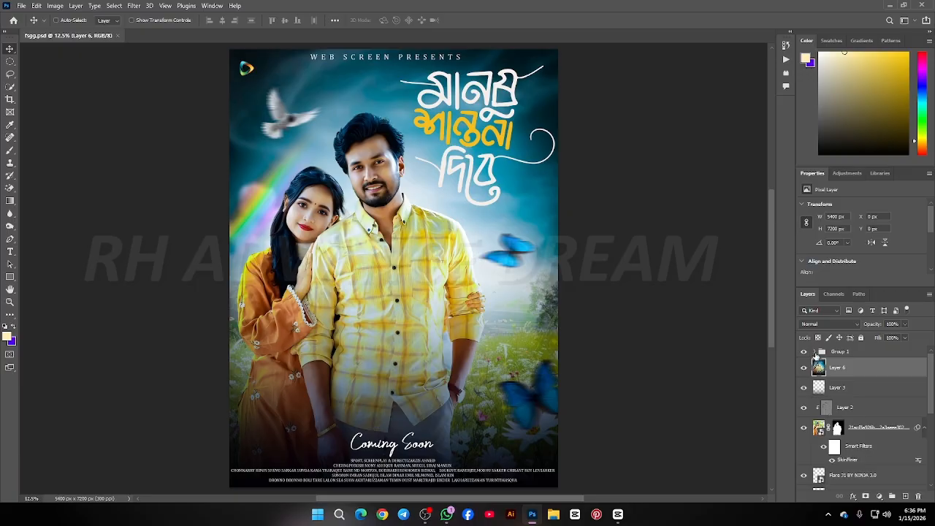
pyautogui.scroll(-5, 830, 471)
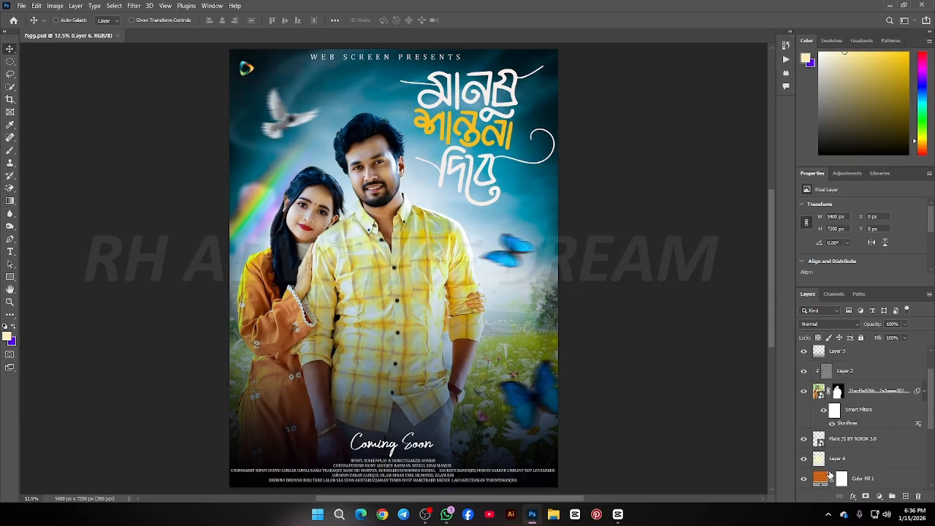
pyautogui.scroll(-1, 830, 475)
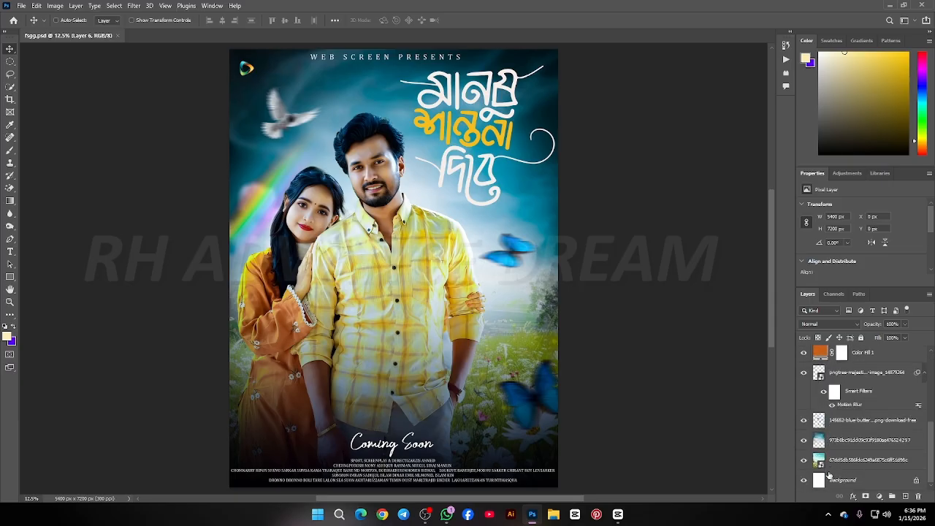
pyautogui.scroll(10, 828, 475)
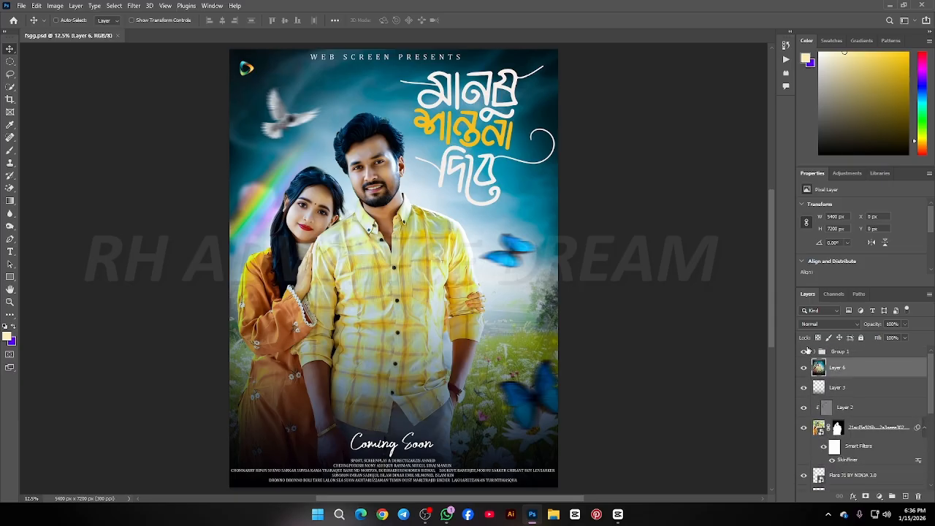
# - Hide every layer and group above the Background so that only the blank white canvas shows
pyautogui.moveTo(804, 353); pyautogui.dragTo(804, 460)
pyautogui.scroll(2, 348, 282)
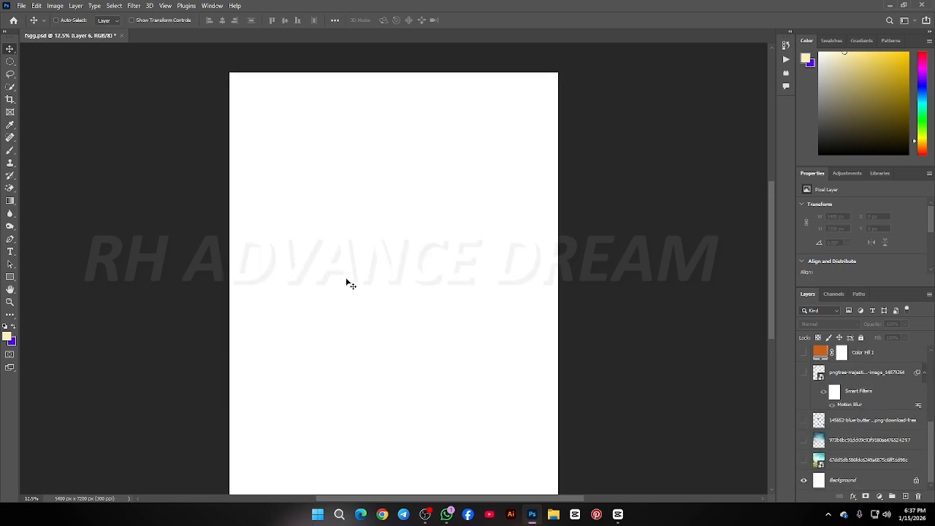
pyautogui.scroll(-2, 347, 282)
pyautogui.scroll(1, 348, 282)
pyautogui.scroll(-1, 348, 282)
pyautogui.scroll(1, 348, 282)
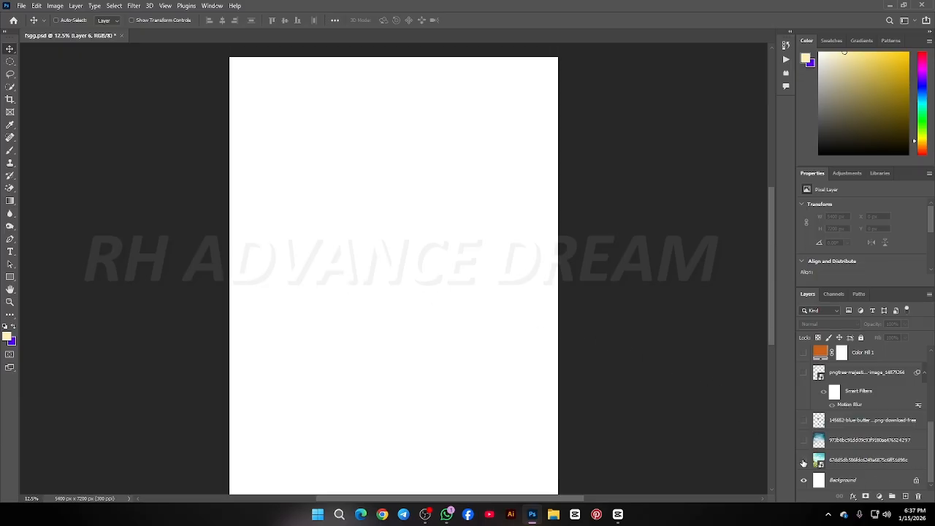
# - Show the flower meadow image layer directly above the Background and check it on the canvas
pyautogui.click(803, 463)
pyautogui.scroll(-1, 351, 317)
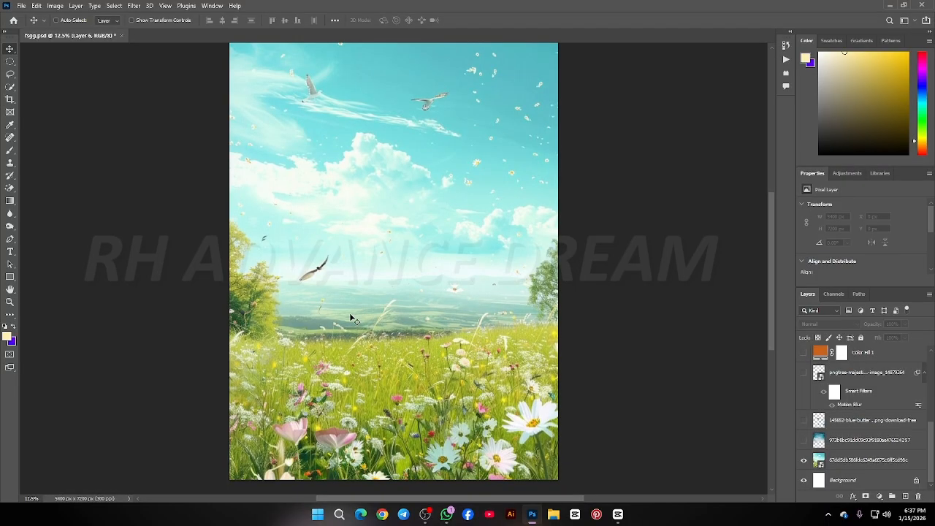
pyautogui.scroll(1, 351, 319)
pyautogui.scroll(1, 351, 319)
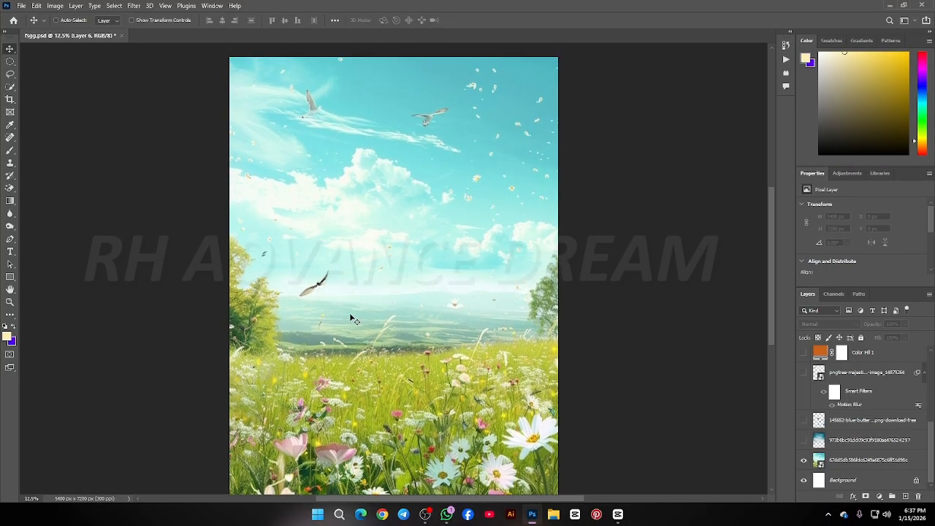
pyautogui.scroll(-2, 351, 319)
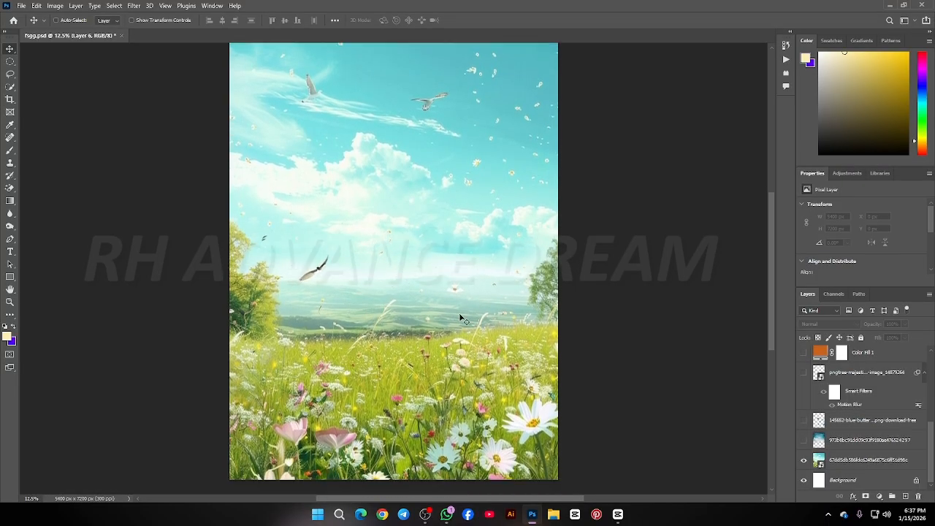
pyautogui.scroll(1, 460, 319)
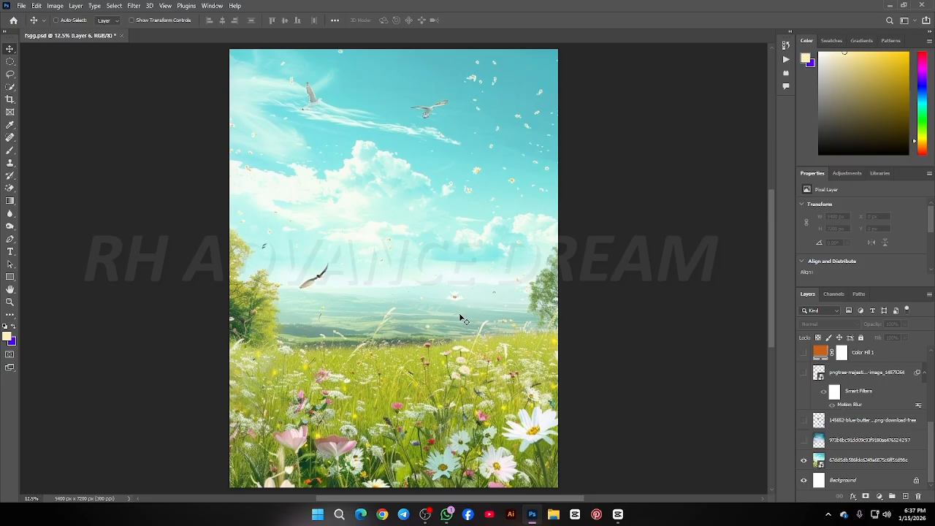
# - Show the dark blue cloudy sky layer above the meadow image
pyautogui.click(803, 441)
pyautogui.scroll(-1, 400, 366)
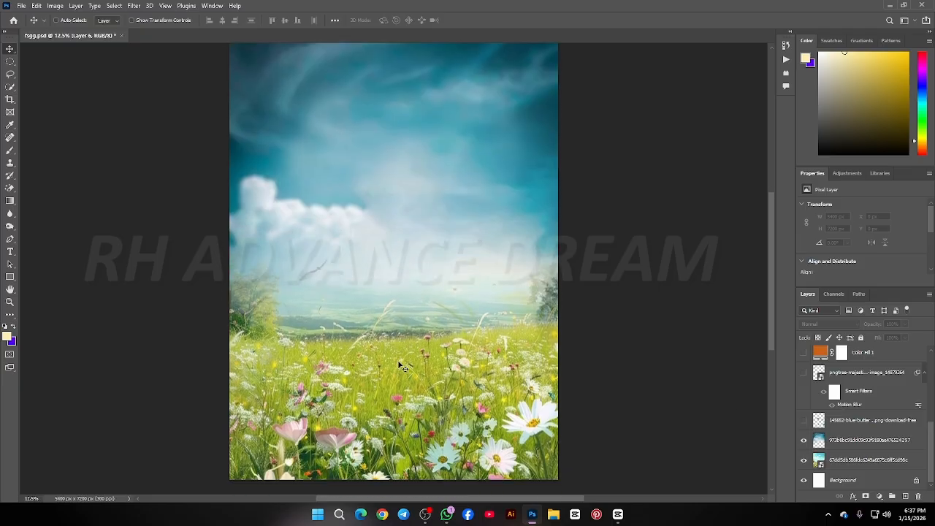
pyautogui.scroll(1, 401, 365)
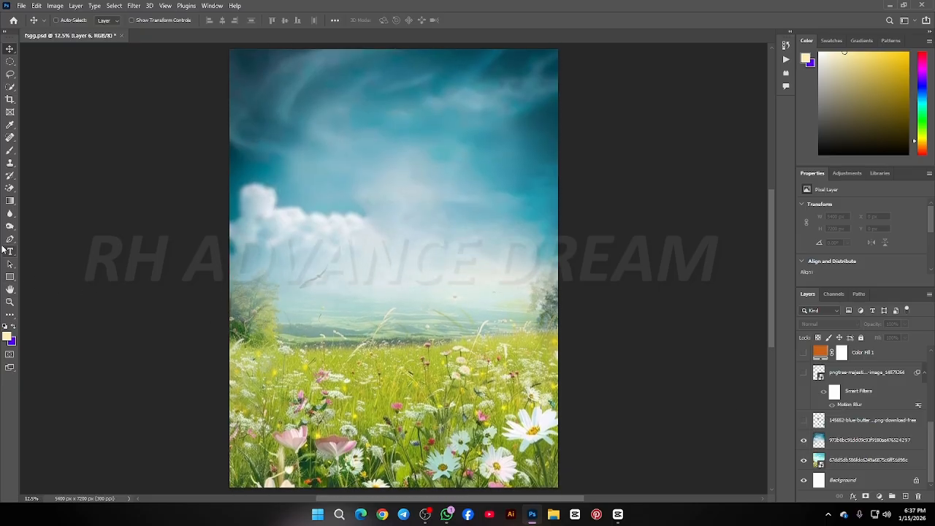
pyautogui.click(10, 189)
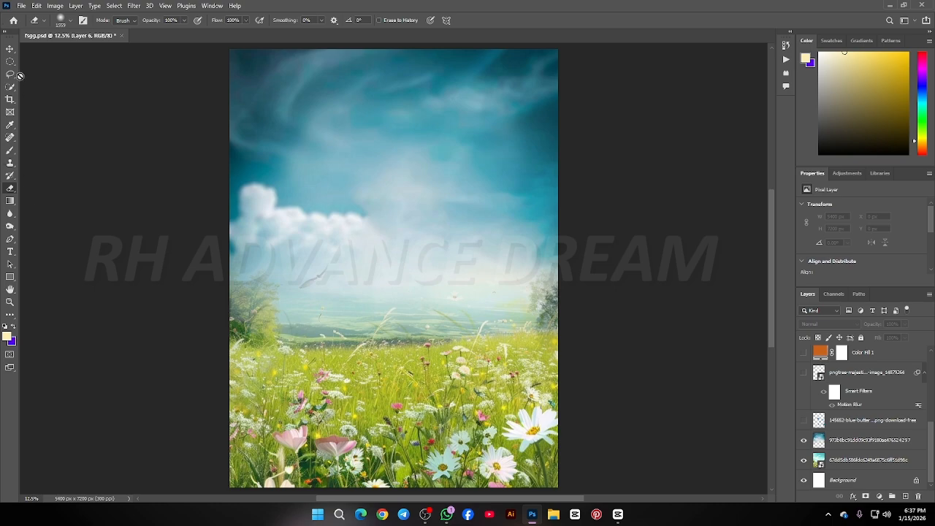
pyautogui.click(10, 48)
# - Select the blue butterfly layer, make it visible and inspect the blurred butterflies up close
pyautogui.click(863, 422)
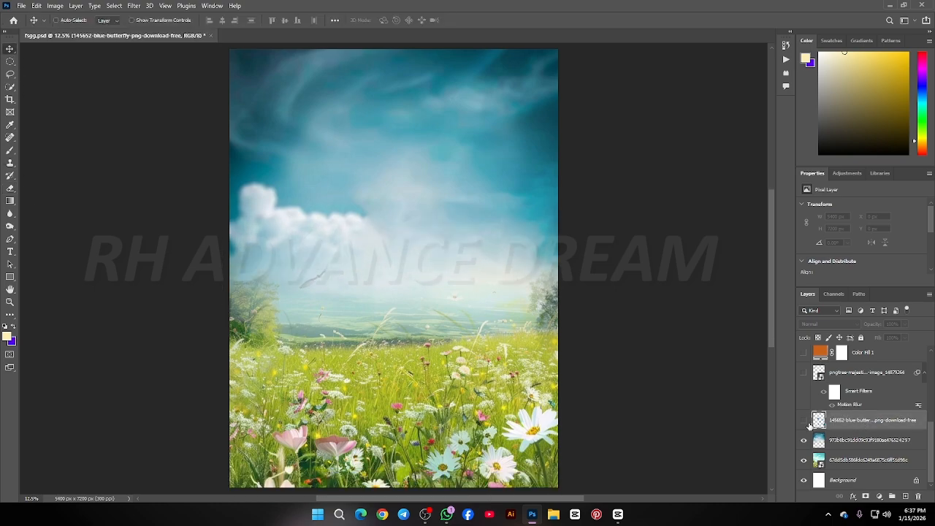
pyautogui.click(803, 421)
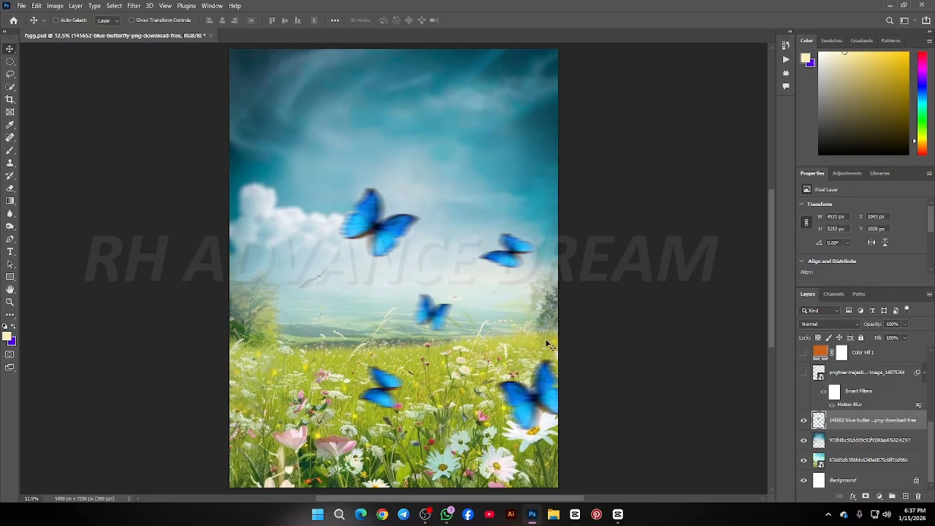
pyautogui.scroll(5, 545, 338)
pyautogui.scroll(5, 514, 230)
pyautogui.scroll(-6, 512, 189)
pyautogui.scroll(4, 552, 469)
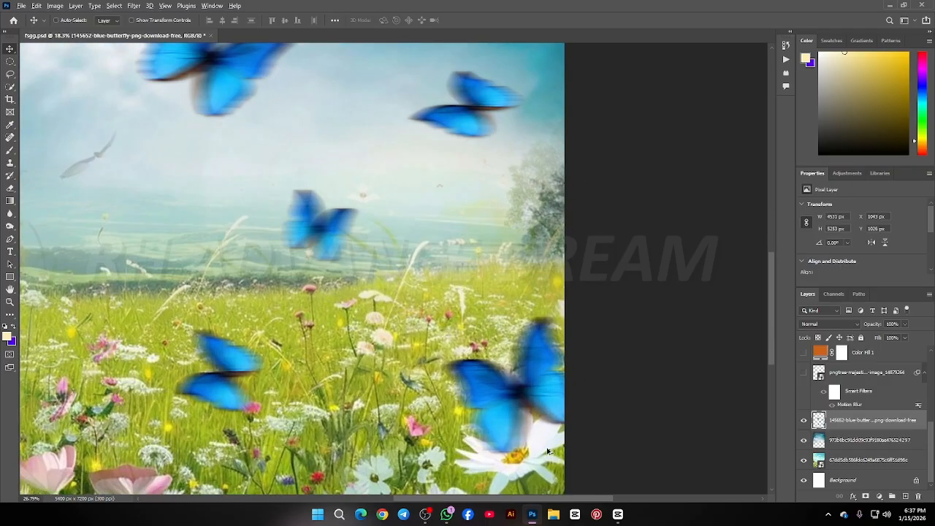
pyautogui.scroll(3, 548, 451)
# - Show the motion-blurred white dove layer and compare the sky with and without it
pyautogui.scroll(-5, 548, 451)
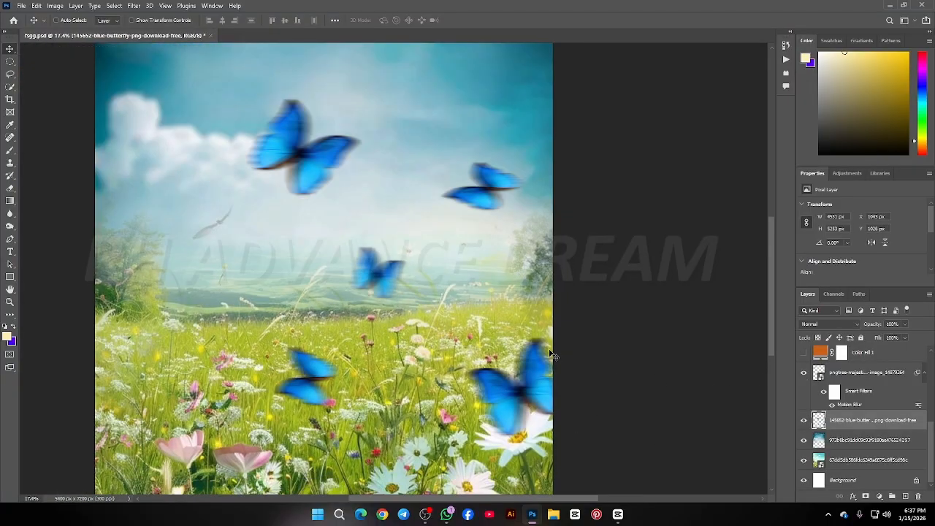
pyautogui.scroll(-2, 418, 319)
pyautogui.scroll(1, 352, 293)
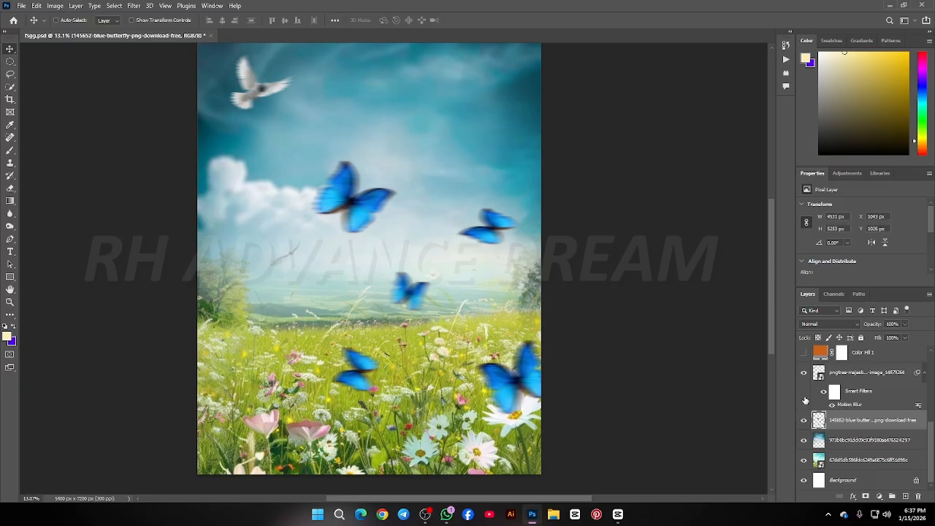
pyautogui.click(804, 374)
pyautogui.click(804, 374)
pyautogui.scroll(1, 170, 319)
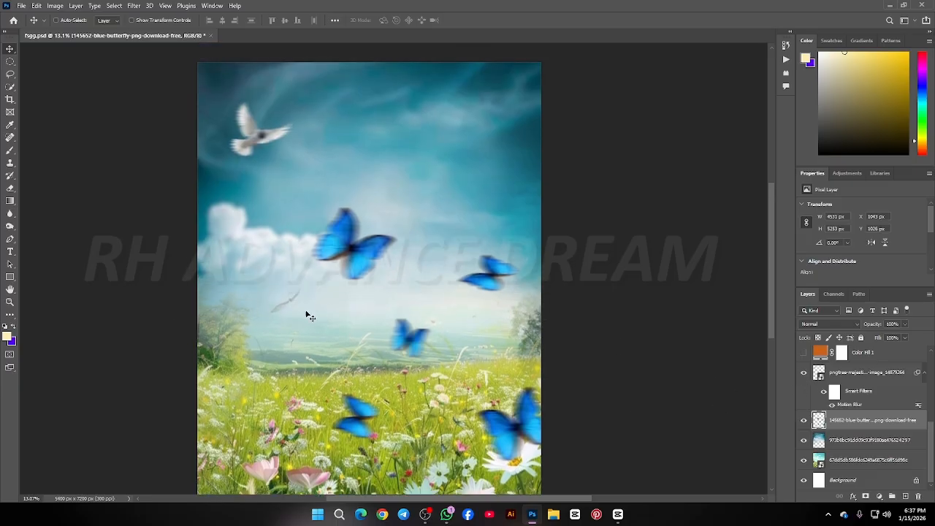
pyautogui.scroll(3, 247, 134)
pyautogui.scroll(-3, 247, 134)
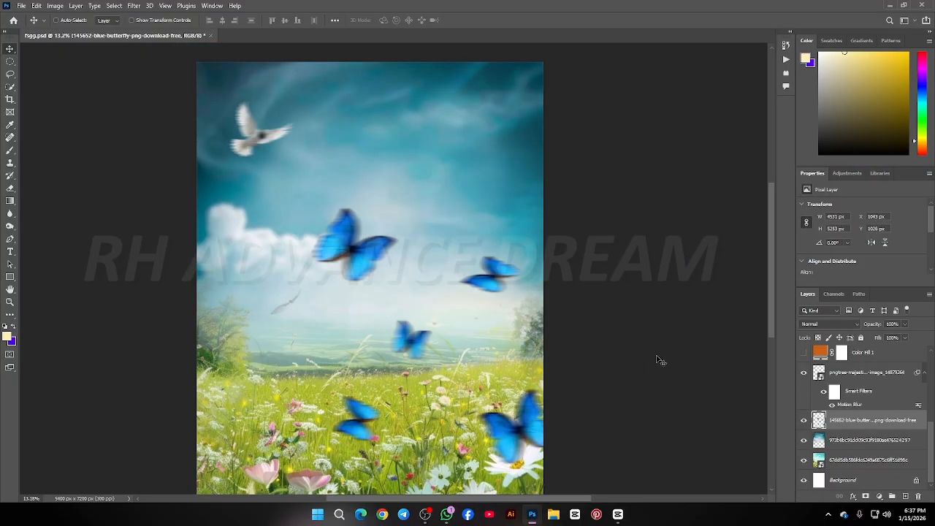
# - Show the orange Color Fill 1 layer to warm the background colours
pyautogui.scroll(3, 820, 422)
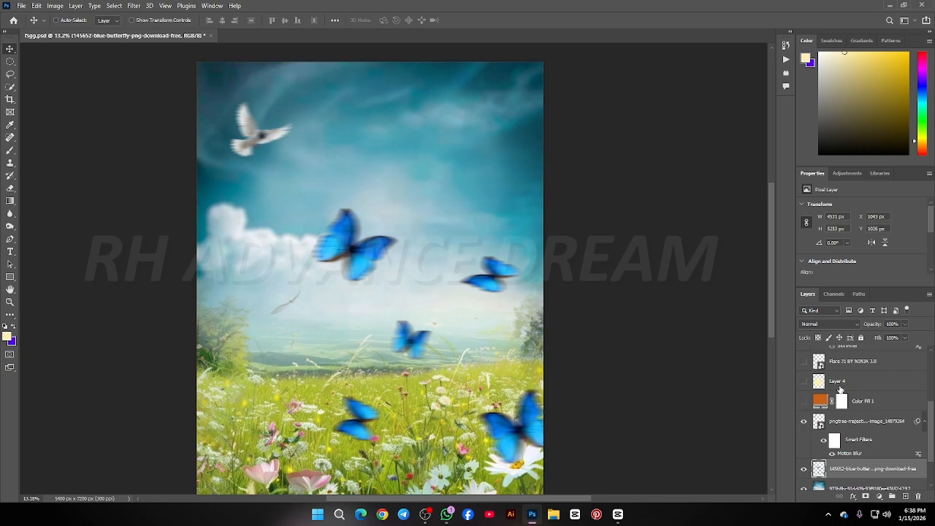
pyautogui.scroll(-3, 269, 341)
pyautogui.scroll(4, 270, 341)
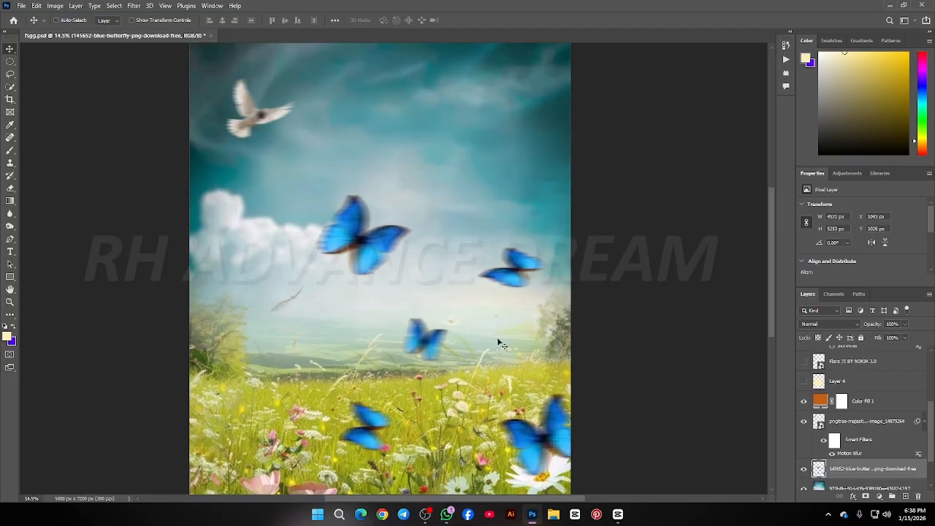
pyautogui.scroll(2, 851, 404)
# - Show the masked couple photo layer with its SkinFiner smart filter in front of the background
pyautogui.scroll(1, 848, 402)
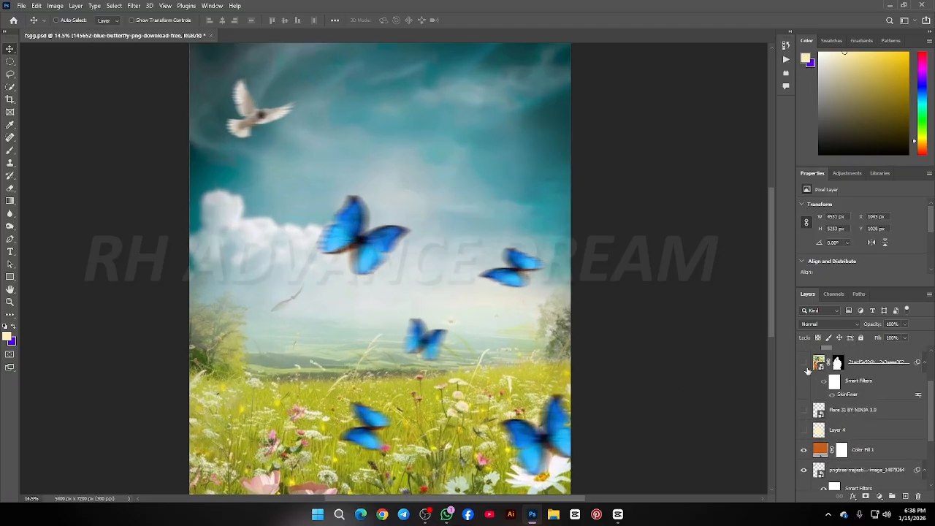
pyautogui.click(804, 362)
pyautogui.scroll(-2, 524, 367)
pyautogui.scroll(2, 525, 367)
pyautogui.scroll(1, 252, 213)
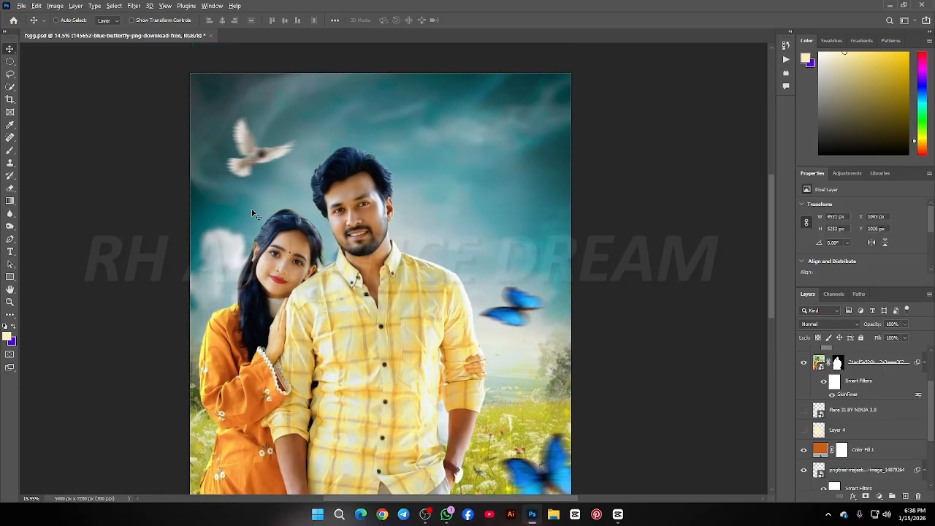
pyautogui.scroll(1, 253, 214)
pyautogui.scroll(-3, 253, 213)
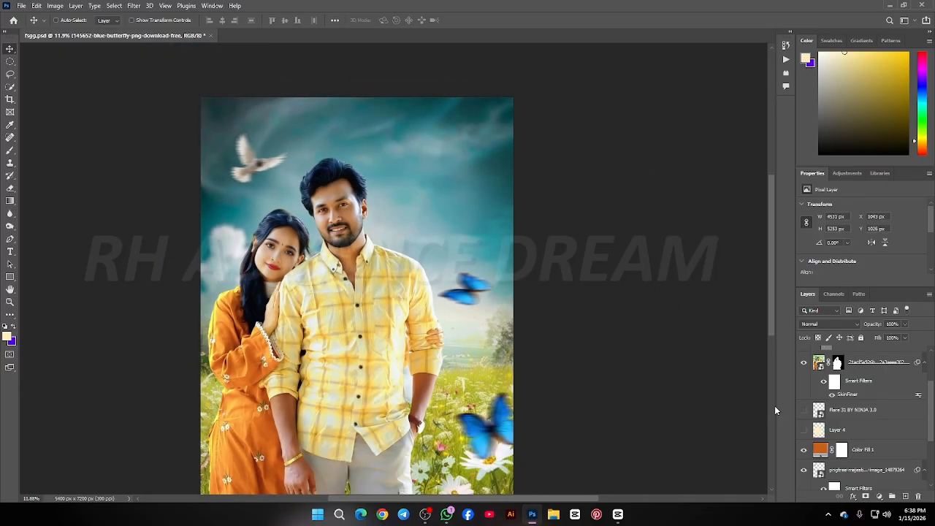
# - Show Layer 4 to add its soft light behind the couple, and check the effect
pyautogui.scroll(-1, 438, 368)
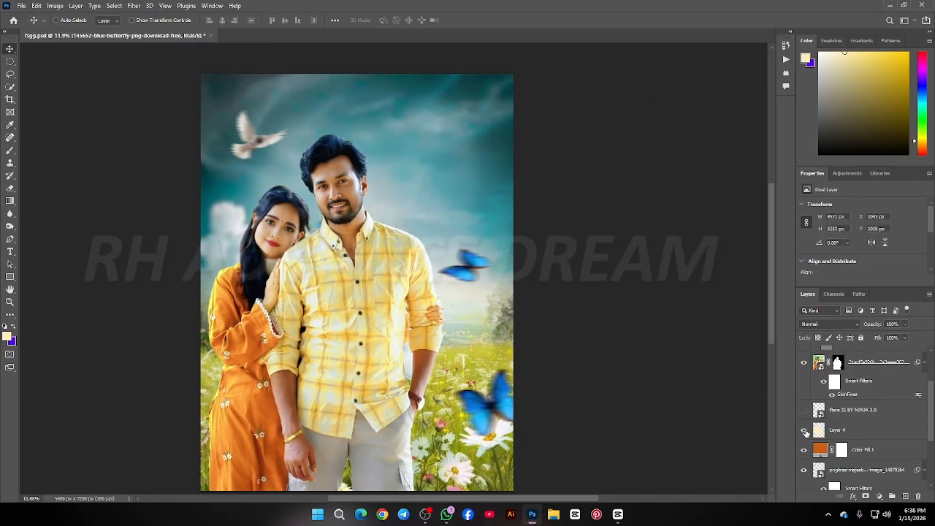
pyautogui.click(804, 430)
pyautogui.scroll(2, 310, 330)
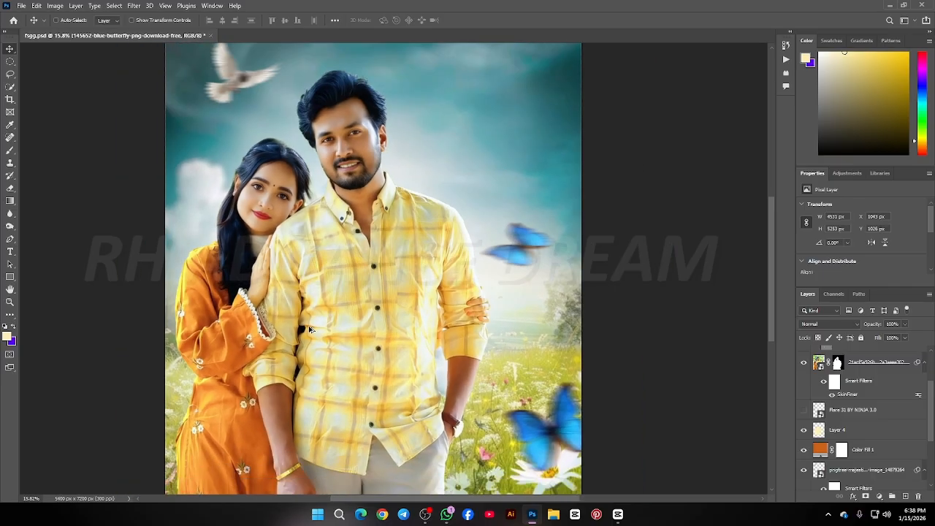
pyautogui.scroll(-2, 512, 403)
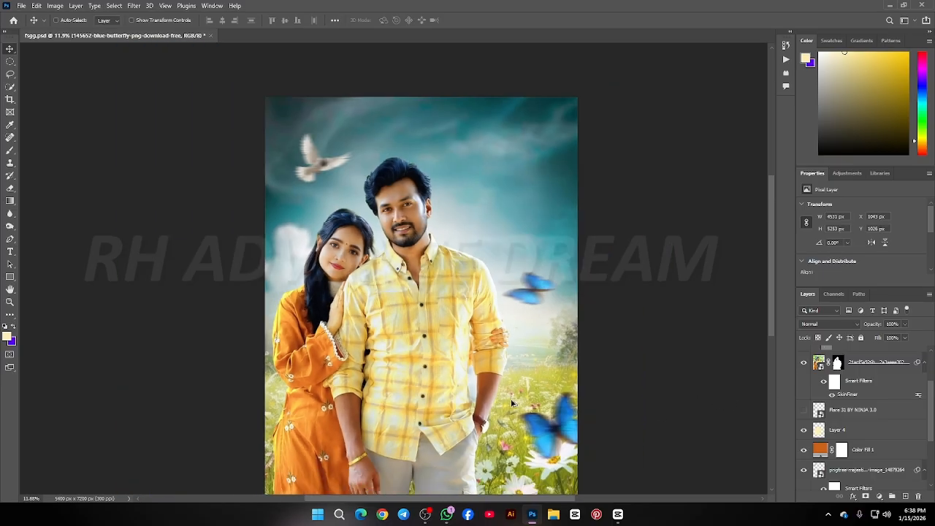
pyautogui.scroll(-1, 512, 403)
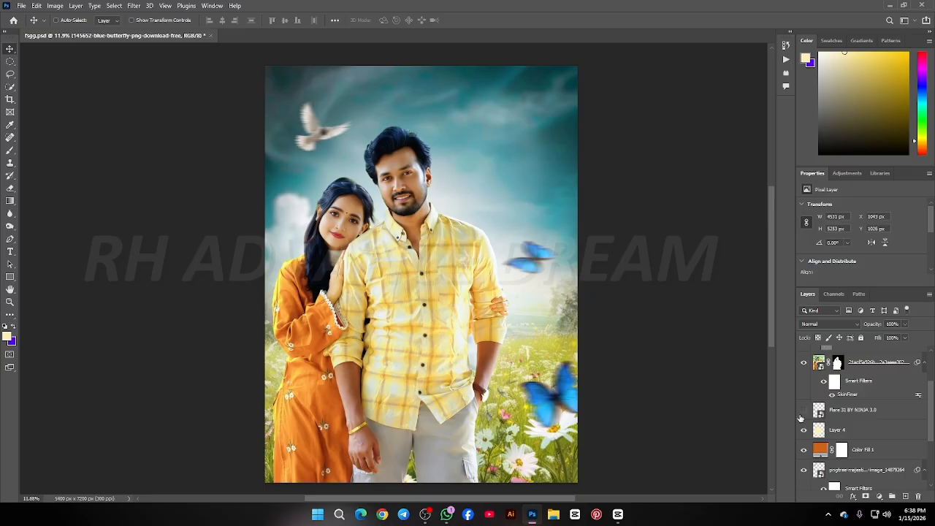
# - Show the Flare 31 BY NINJA 3.0 layer to add the rainbow flare beside the woman
pyautogui.click(804, 411)
pyautogui.scroll(2, 270, 217)
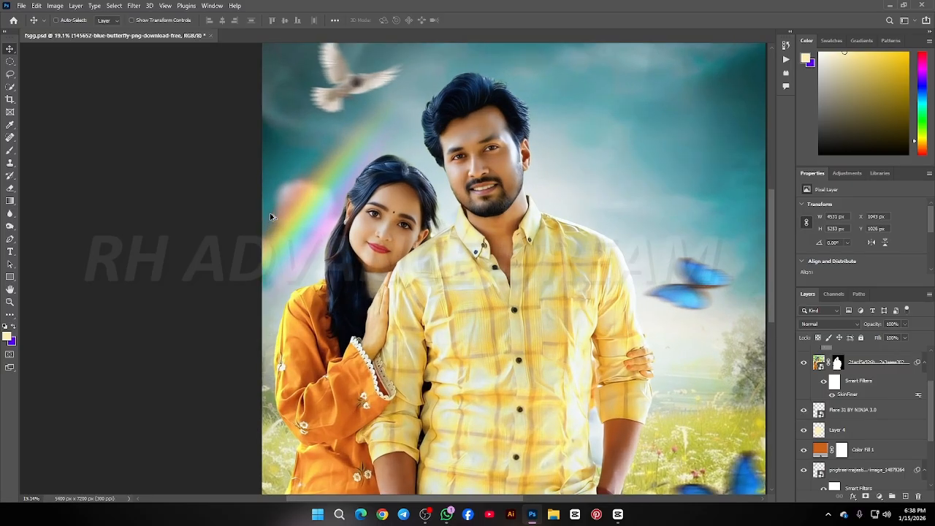
pyautogui.scroll(1, 270, 217)
pyautogui.scroll(-3, 270, 216)
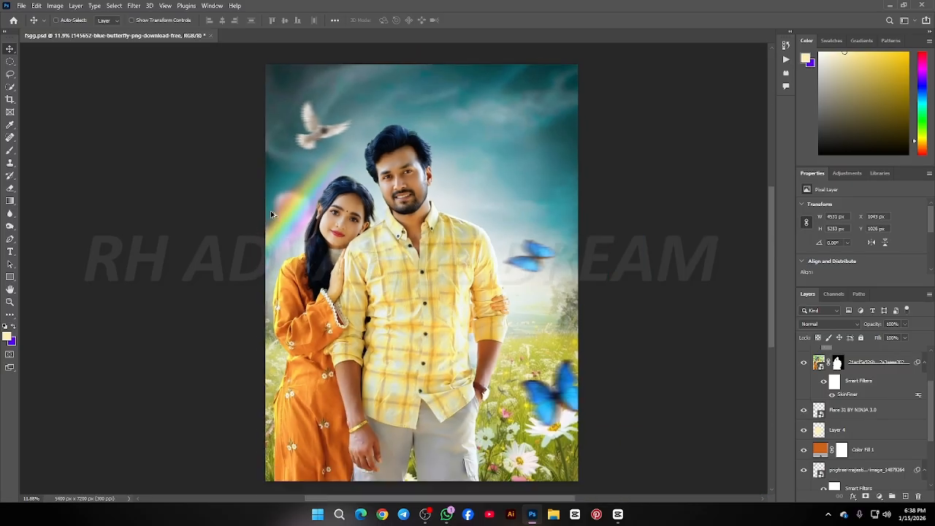
pyautogui.scroll(-2, 397, 214)
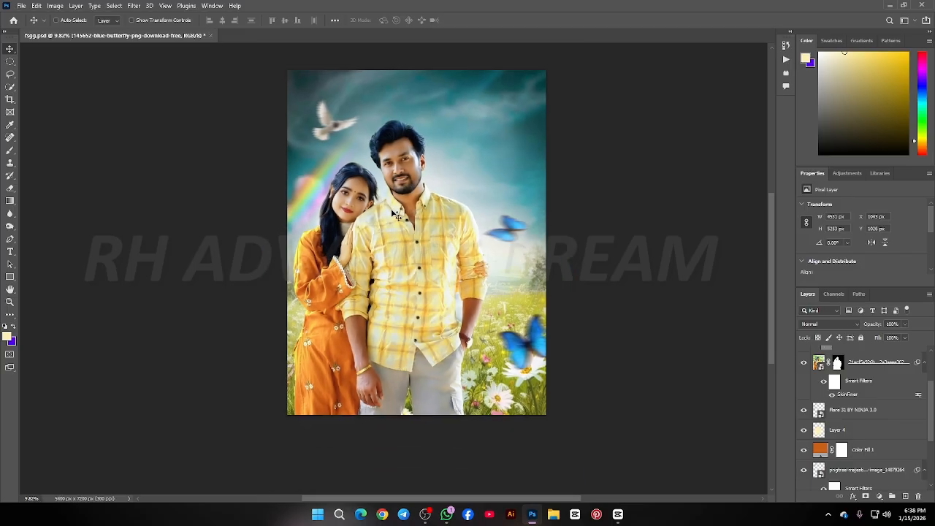
# - Toggle the clipped Layer 2 above the couple photo to compare its shading on their faces, and leave it shown
pyautogui.scroll(2, 826, 404)
pyautogui.scroll(2, 365, 157)
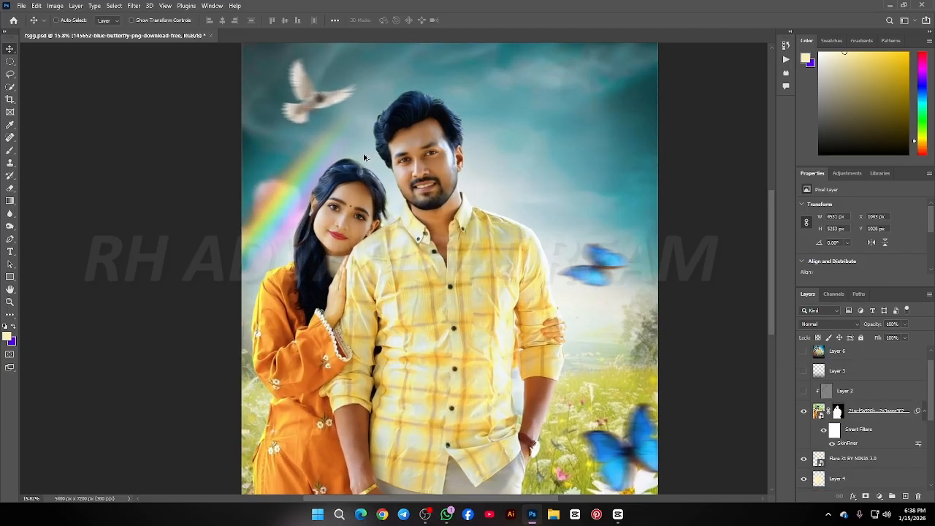
pyautogui.scroll(6, 364, 157)
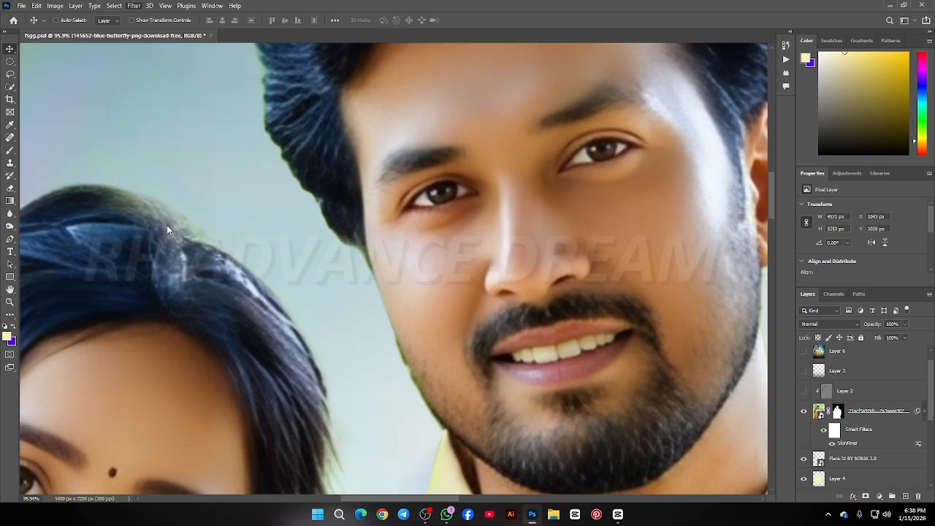
pyautogui.scroll(-4, 473, 217)
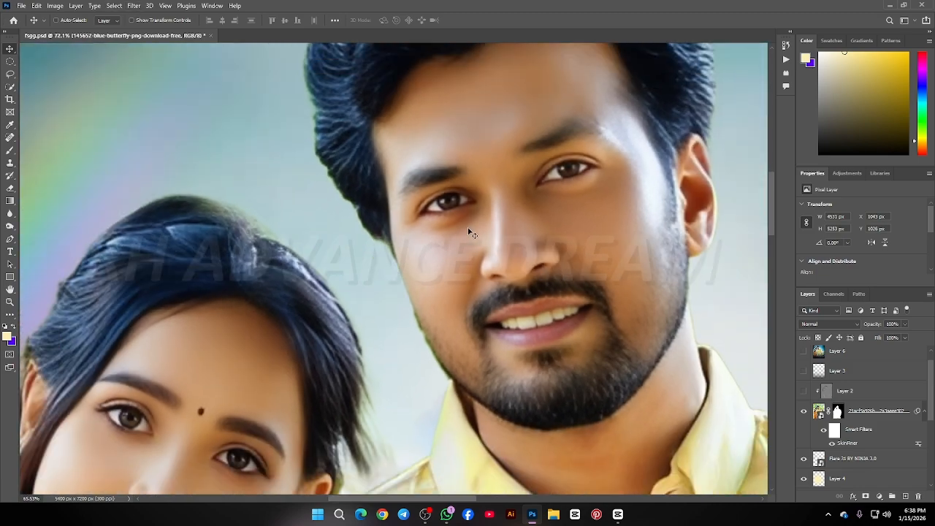
pyautogui.scroll(-2, 576, 235)
pyautogui.scroll(3, 573, 249)
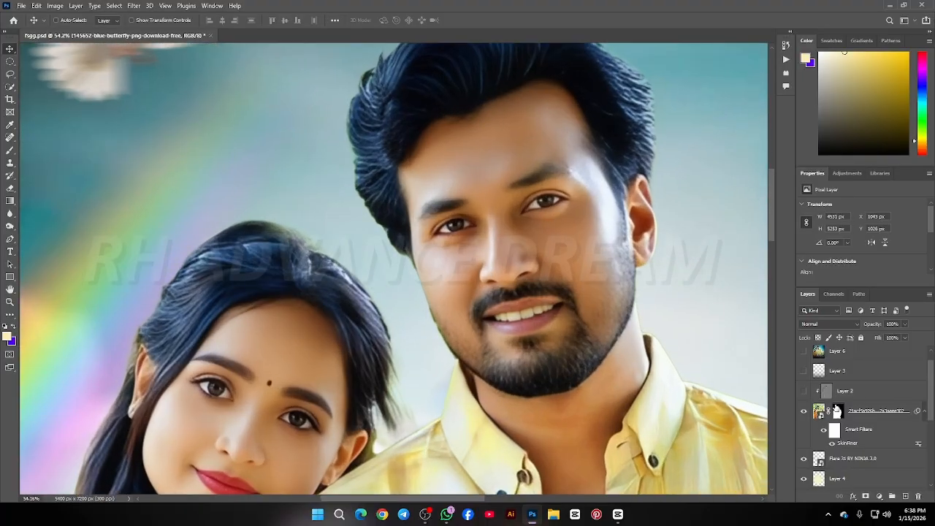
pyautogui.click(805, 395)
pyautogui.click(805, 395)
pyautogui.click(806, 395)
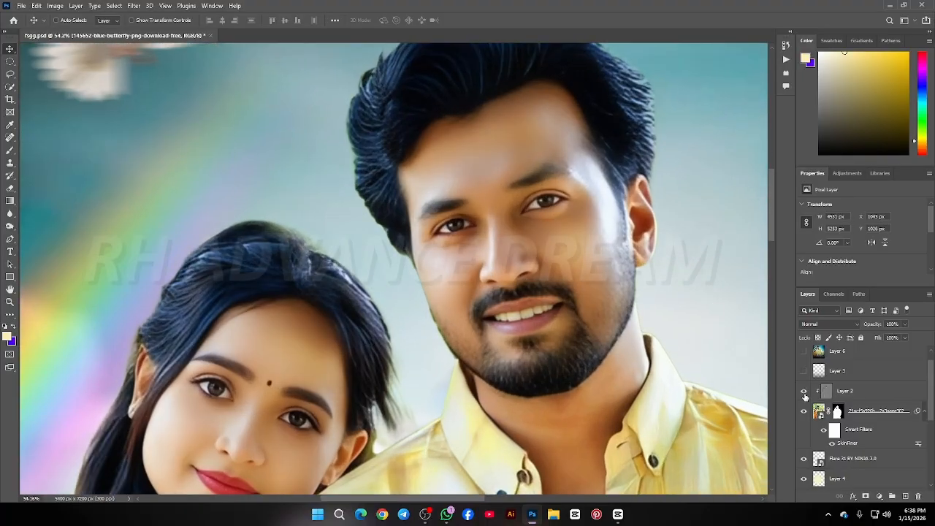
pyautogui.click(805, 395)
pyautogui.click(805, 395)
pyautogui.scroll(-5, 340, 304)
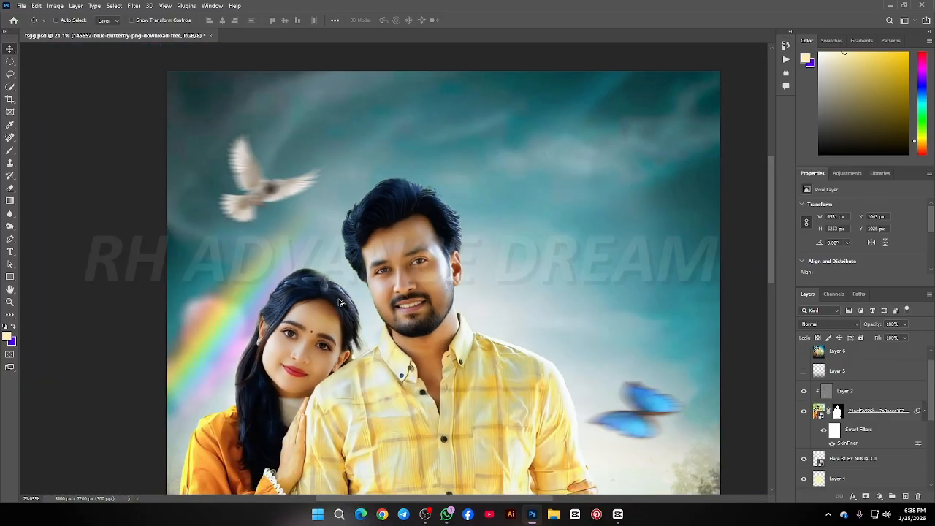
pyautogui.scroll(-5, 340, 304)
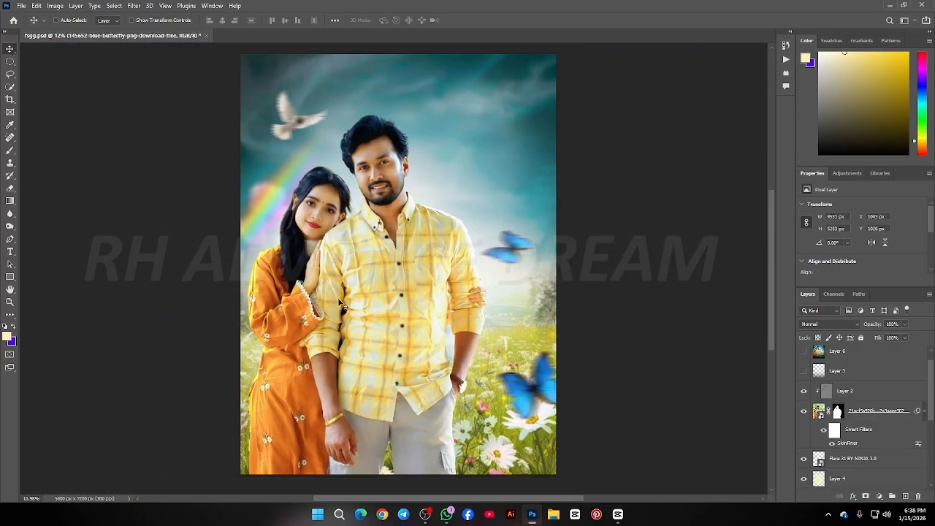
# - Show Layer 3 to add the dark fade along the poster's lower edge, and inspect it up close
pyautogui.hotkey('ctrl', '0')
pyautogui.click(804, 375)
pyautogui.scroll(-2, 612, 359)
pyautogui.scroll(5, 302, 453)
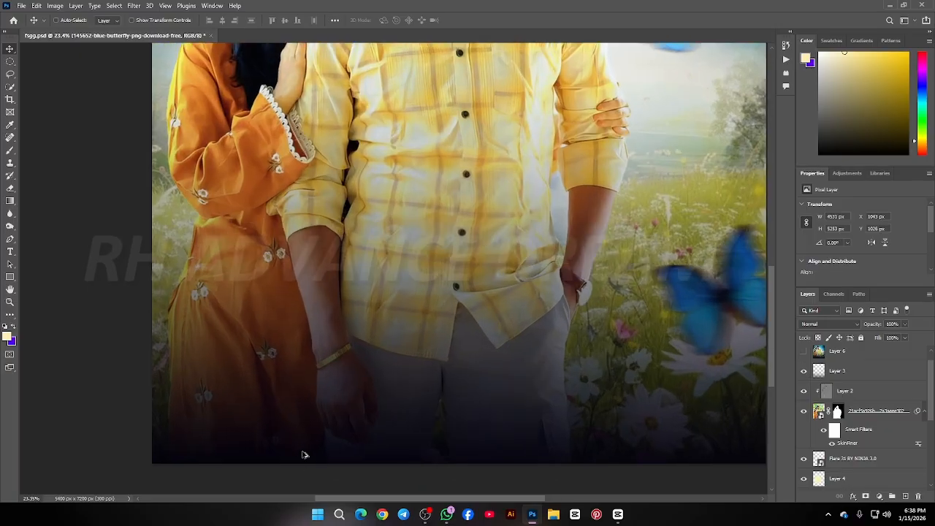
pyautogui.scroll(-5, 304, 448)
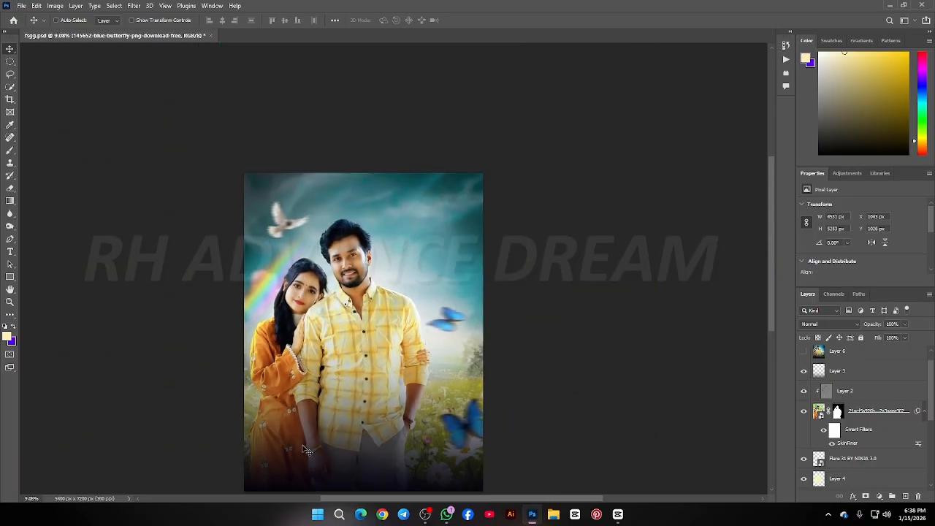
# - Expand Group 1 and show it to bring in the poster's title, logo and text layers
pyautogui.scroll(1, 850, 376)
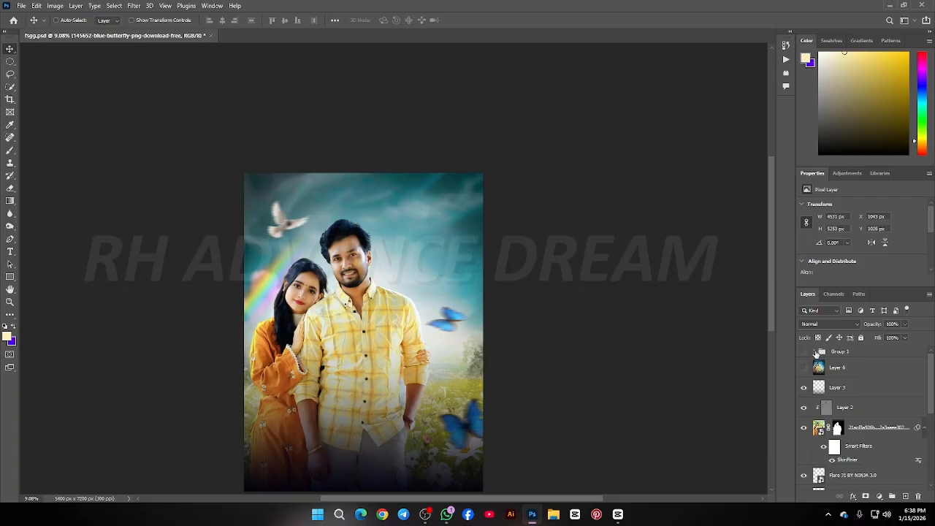
pyautogui.click(816, 352)
pyautogui.click(806, 353)
pyautogui.click(806, 353)
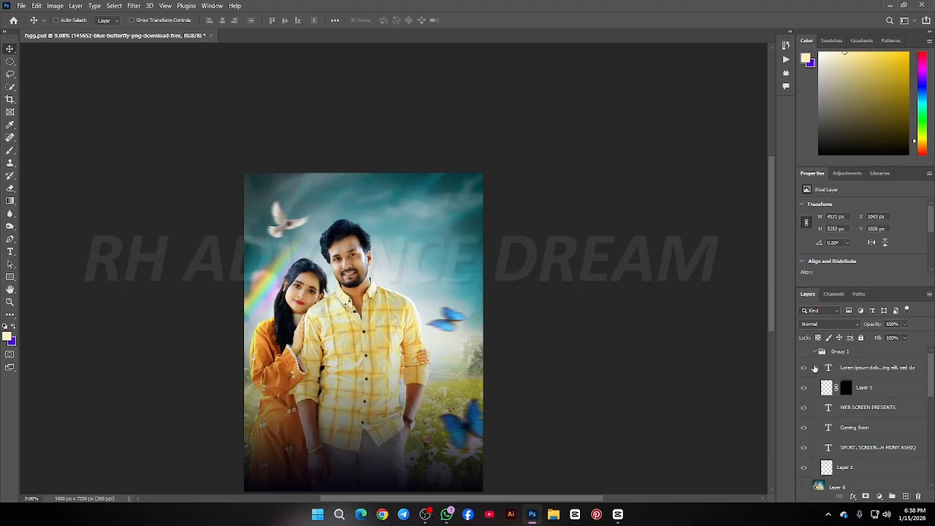
pyautogui.scroll(-1, 814, 371)
pyautogui.scroll(1, 816, 371)
pyautogui.click(804, 353)
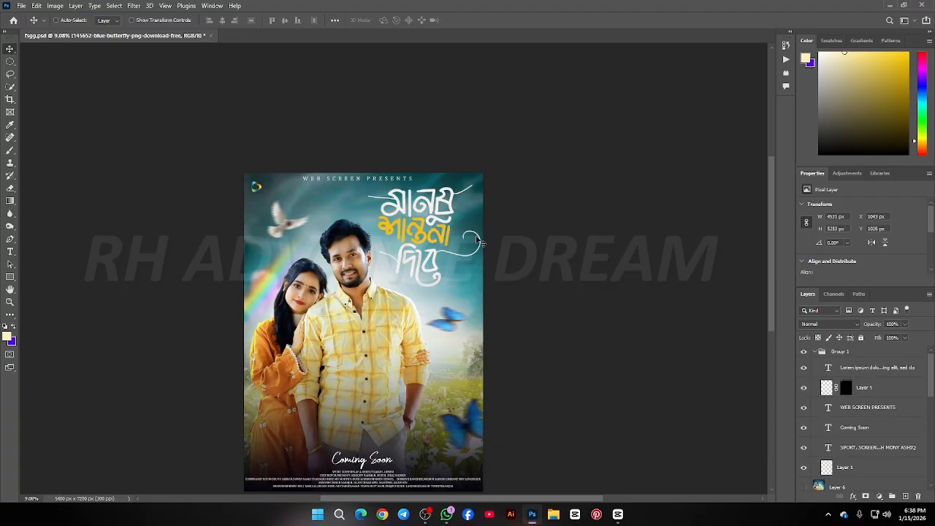
pyautogui.scroll(5, 454, 234)
# - Hide every layer inside Group 1, from the Lorem ipsum text down to Layer 1, while keeping the group itself shown
pyautogui.scroll(-1, 809, 404)
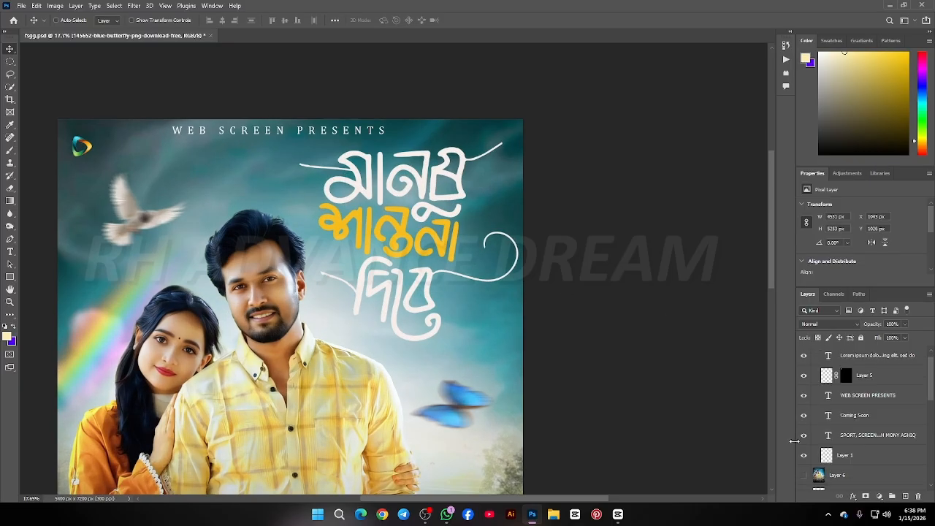
pyautogui.click(804, 395)
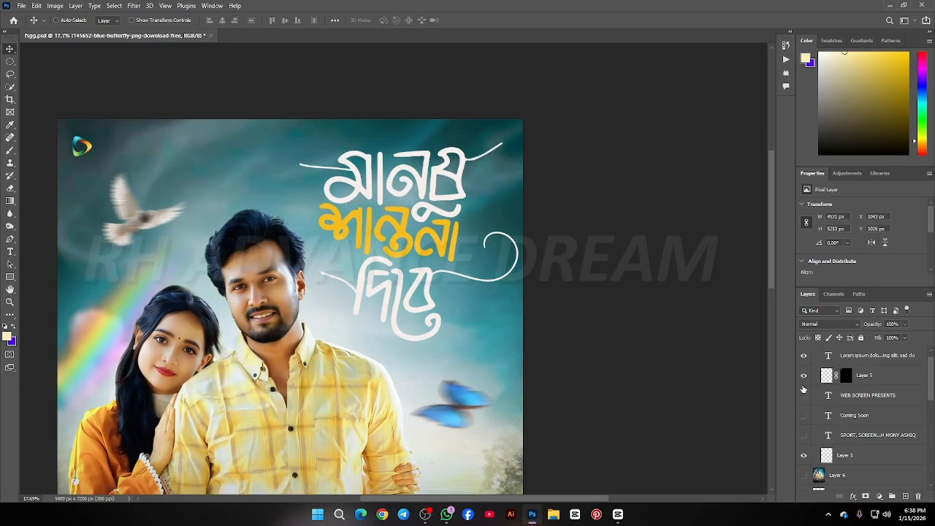
pyautogui.click(804, 375)
pyautogui.scroll(1, 804, 380)
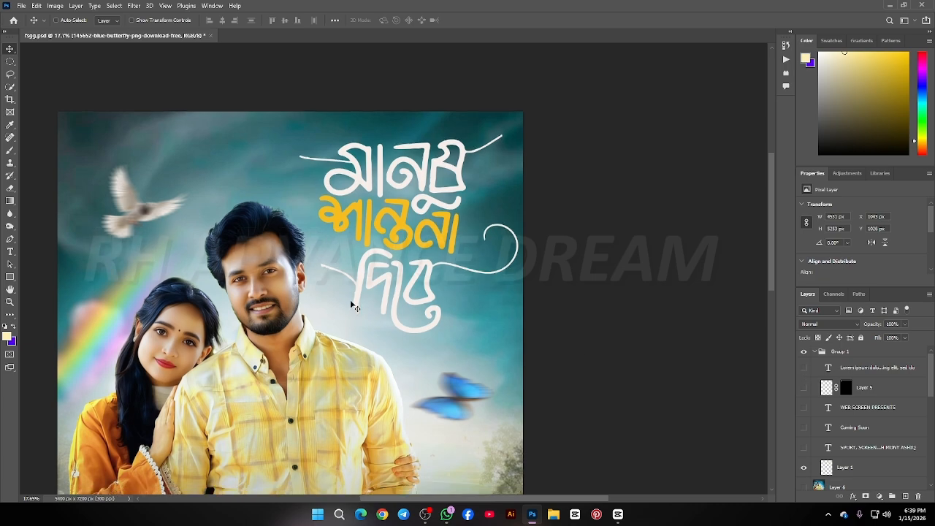
pyautogui.scroll(-2, 350, 300)
pyautogui.click(804, 469)
pyautogui.scroll(-3, 277, 228)
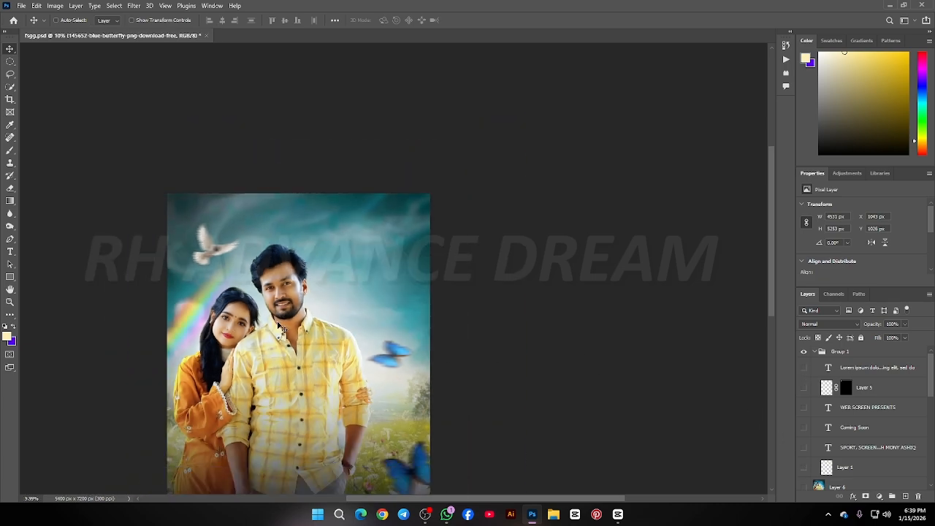
# - Show the credits text layer along the poster's lower edge and check its lines
pyautogui.scroll(4, 235, 405)
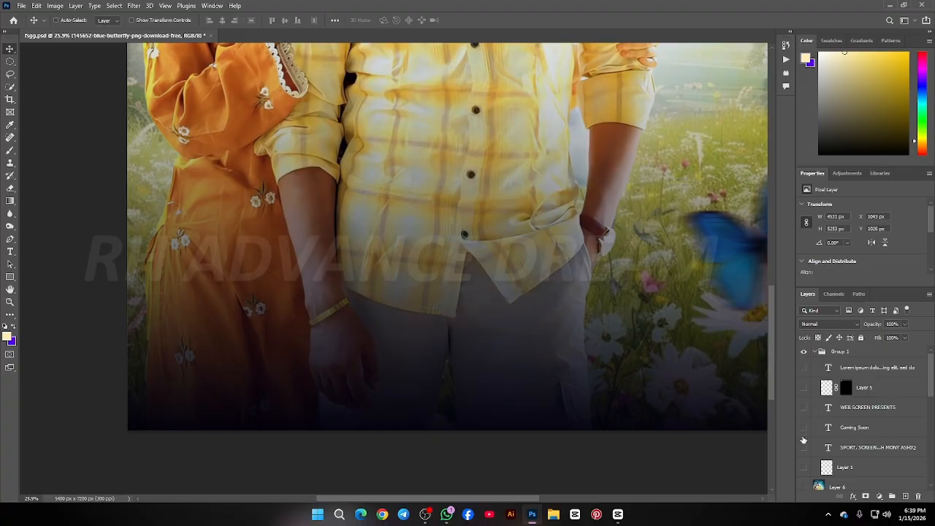
pyautogui.click(804, 447)
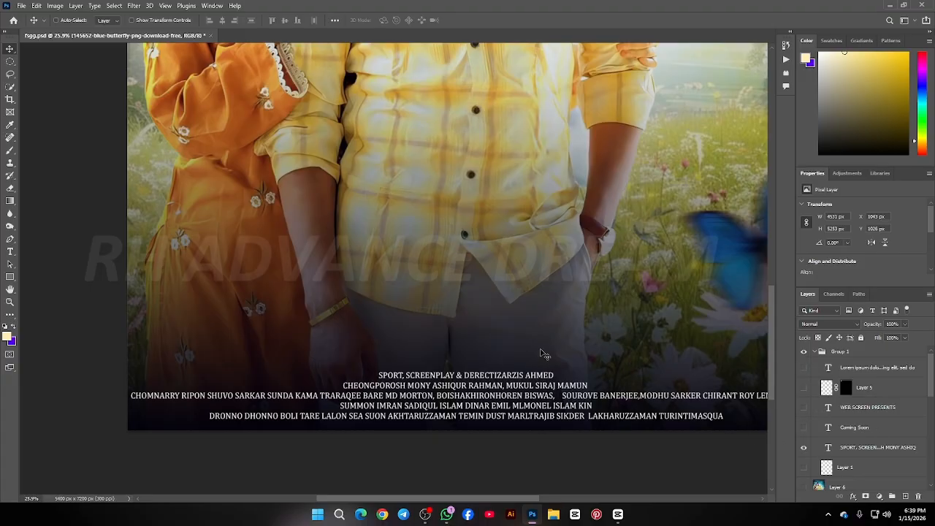
pyautogui.scroll(-2, 542, 355)
pyautogui.scroll(1, 494, 396)
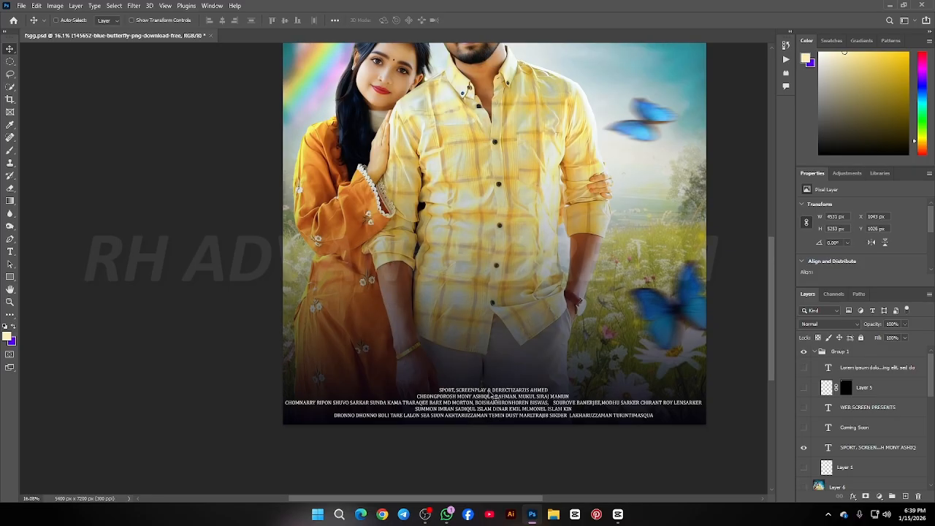
# - Show the Coming Soon text layer above the credits and inspect its script lettering
pyautogui.click(804, 429)
pyautogui.scroll(5, 501, 369)
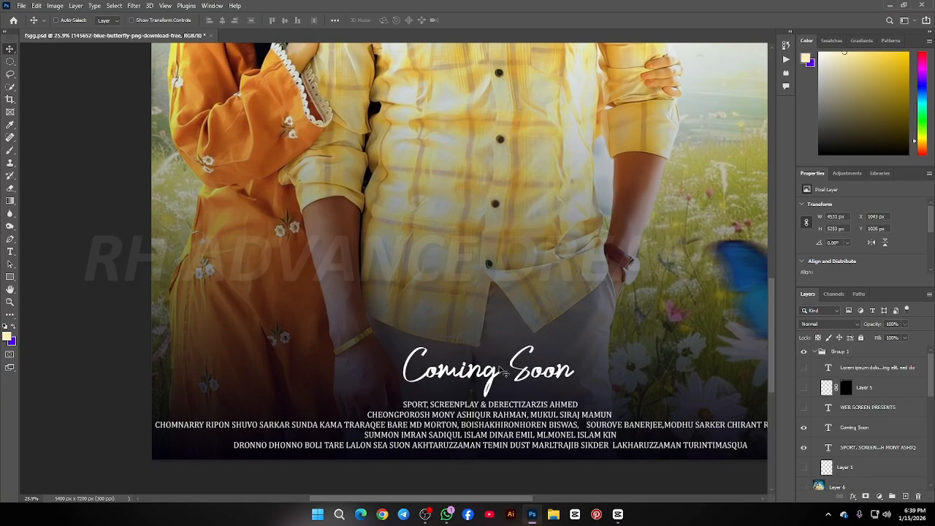
pyautogui.scroll(-5, 501, 369)
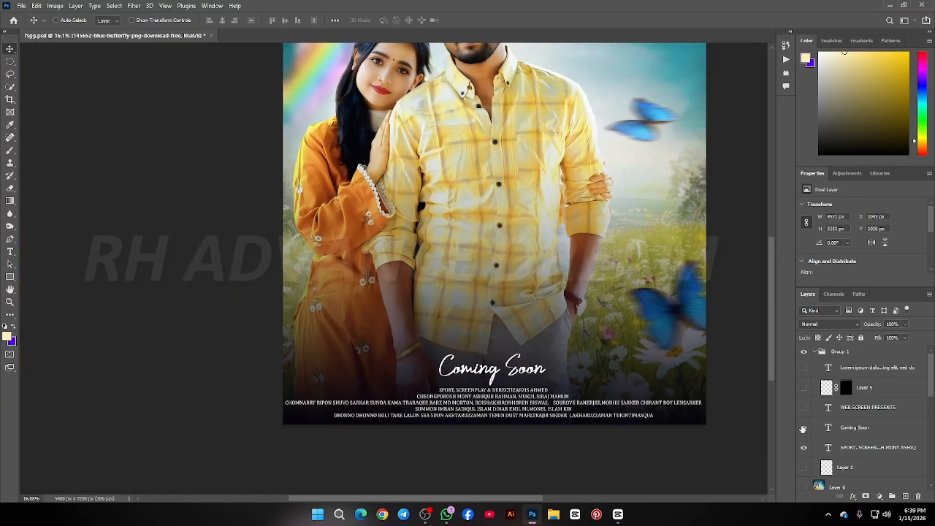
pyautogui.scroll(-3, 503, 344)
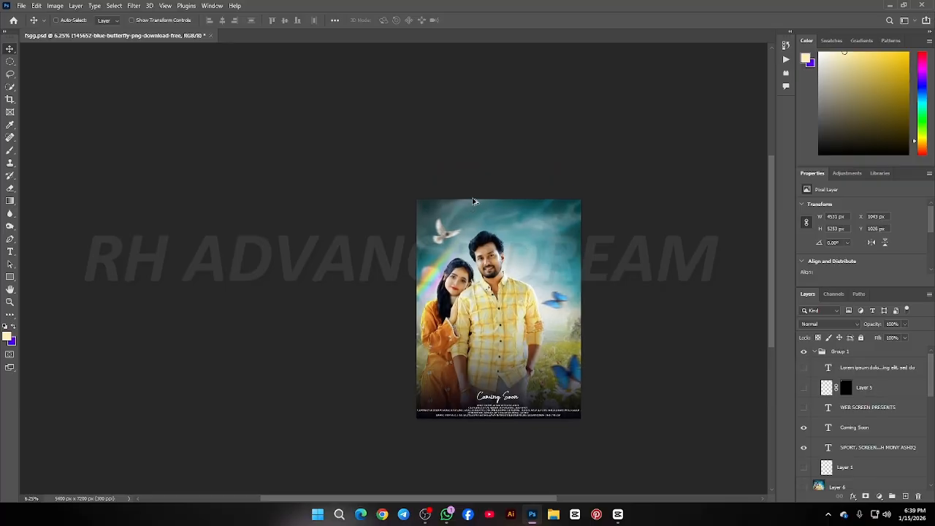
# - Show the WEB SCREEN PRESENTS text layer at the top of the poster and select it
pyautogui.scroll(4, 473, 201)
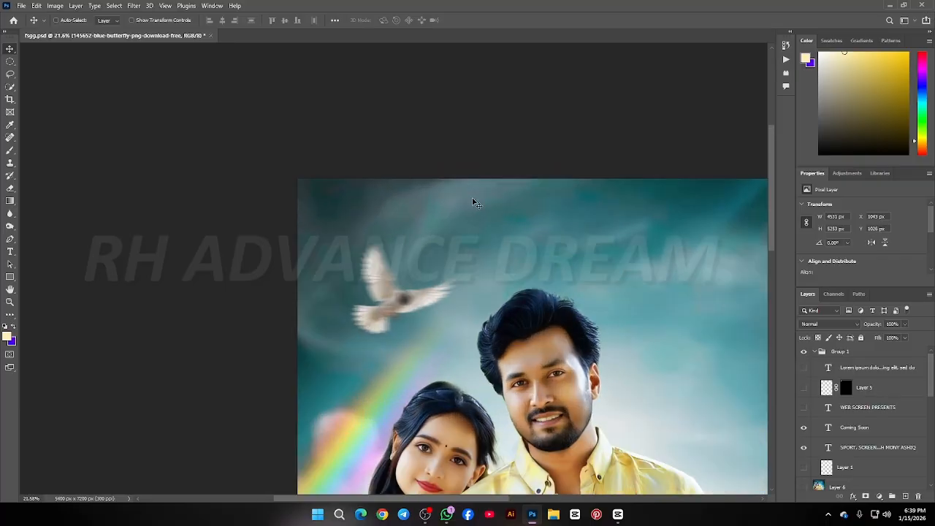
pyautogui.click(803, 409)
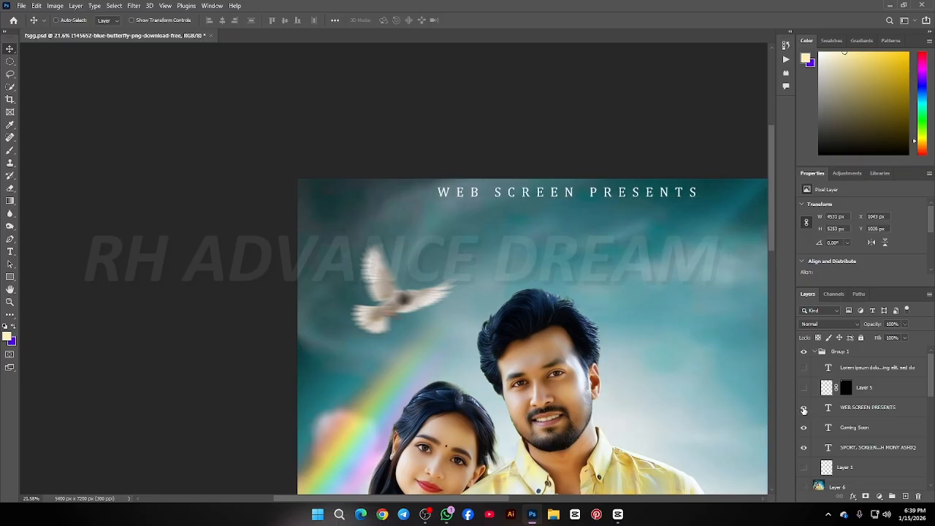
pyautogui.click(864, 410)
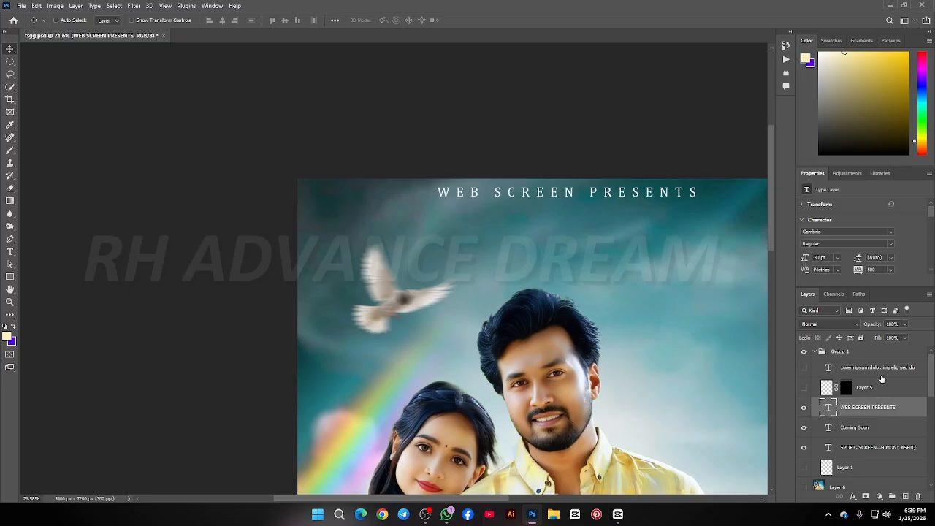
# - Show the masked Layer 5 to add the play-shaped logo in the poster's upper corner, and inspect it up close
pyautogui.click(806, 390)
pyautogui.scroll(1, 316, 226)
pyautogui.scroll(3, 325, 244)
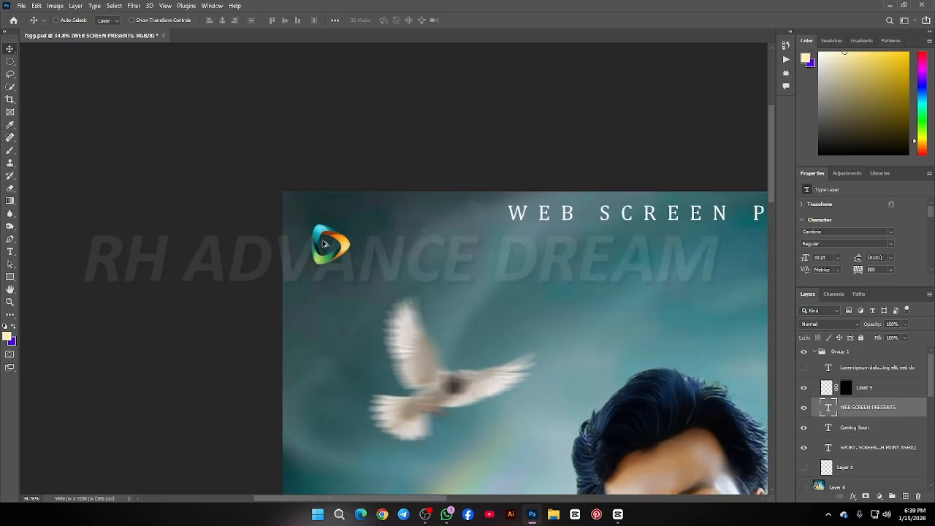
pyautogui.scroll(-6, 325, 244)
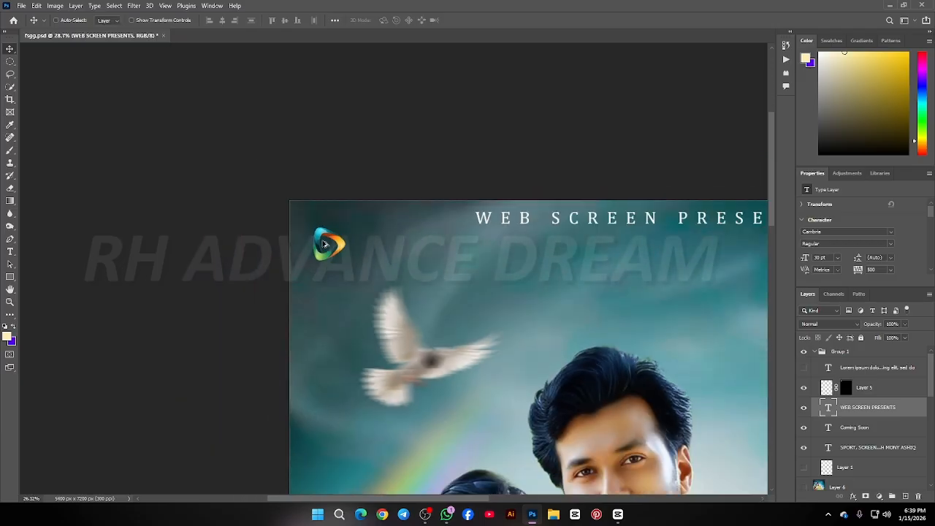
# - Check the whole poster for the Lorem ipsum text layer's effect, and delete that layer from Group 1
pyautogui.scroll(-3, 325, 243)
pyautogui.scroll(3, 321, 398)
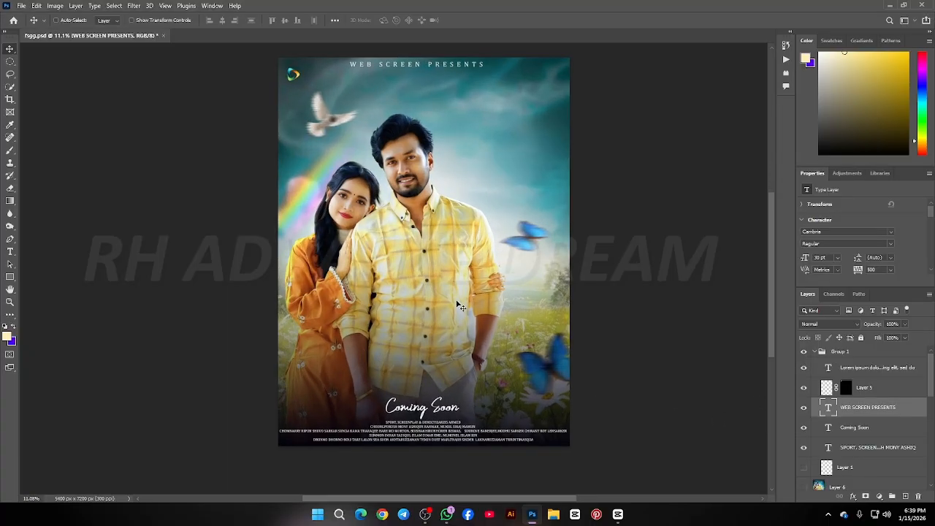
pyautogui.scroll(-2, 512, 342)
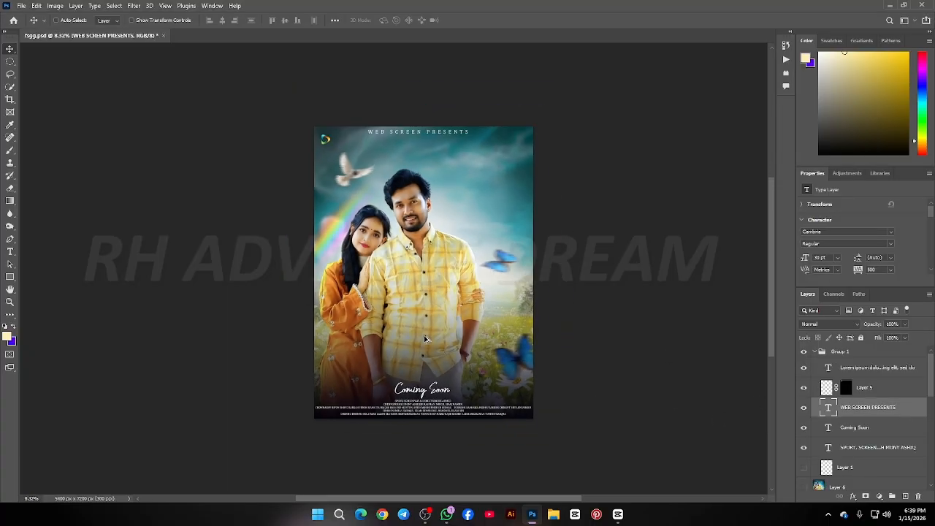
pyautogui.scroll(1, 440, 339)
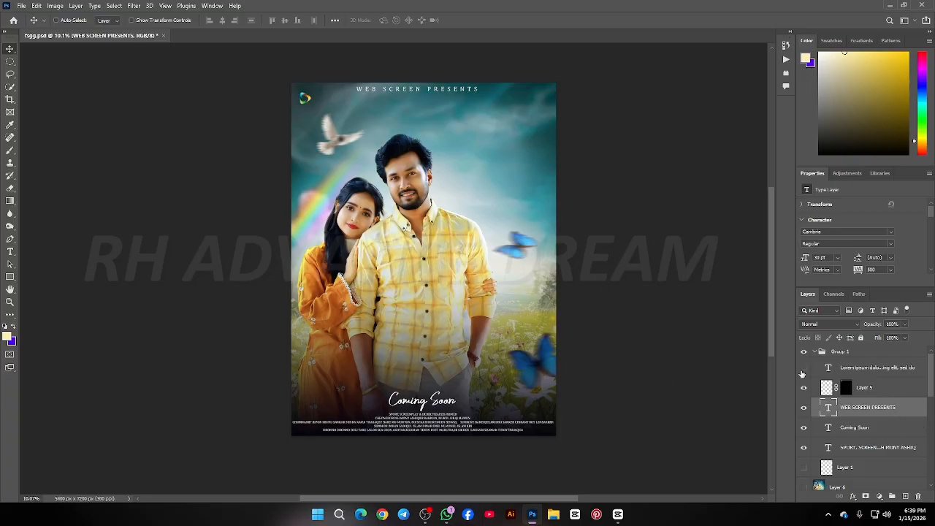
pyautogui.scroll(-1, 344, 333)
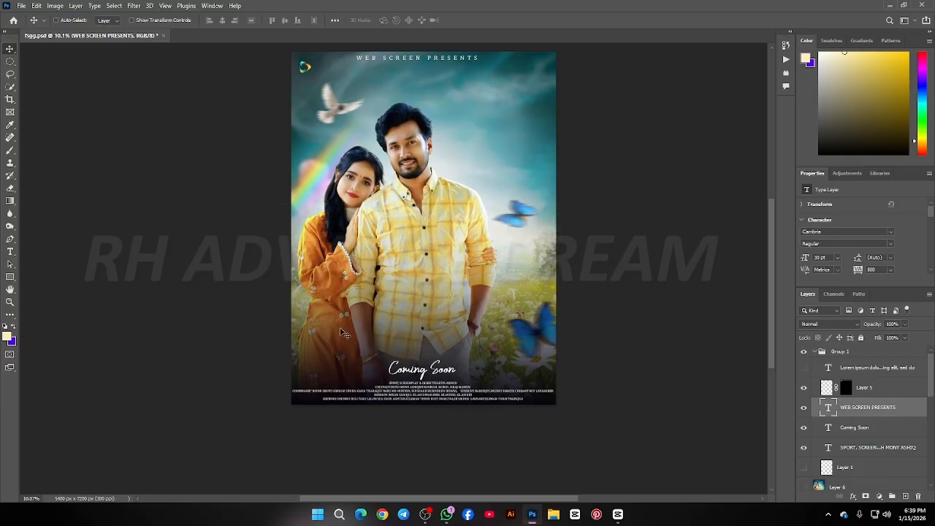
pyautogui.click(870, 372)
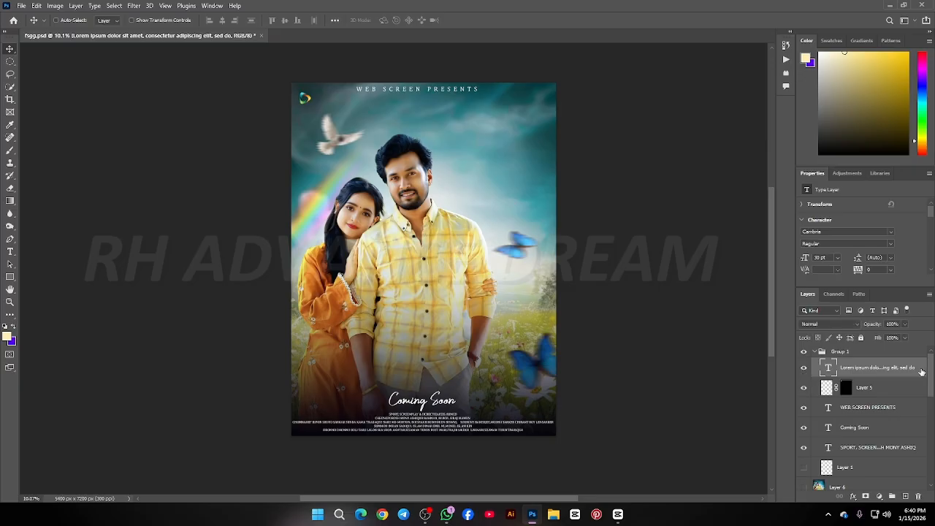
pyautogui.press('Delete')
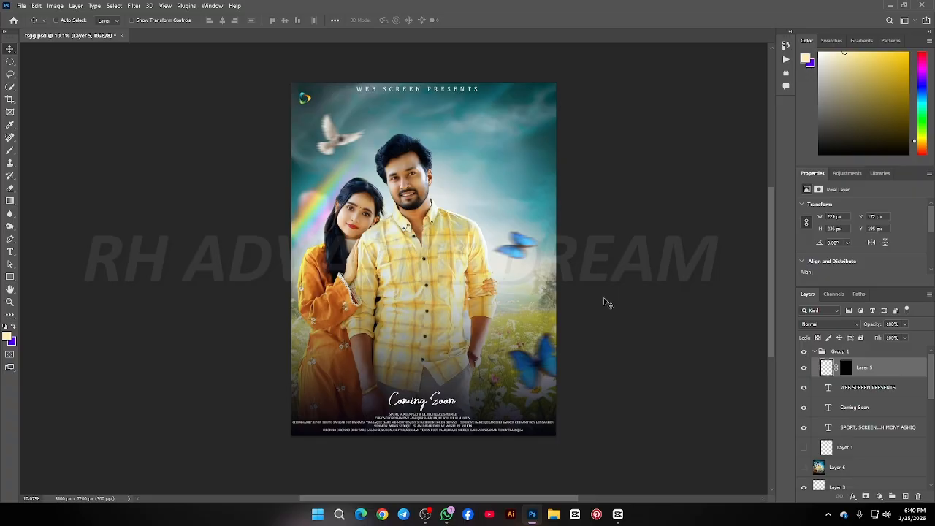
# - Show Layer 1 in Group 1 to add the white and yellow Bengali title lettering, and inspect it up close
pyautogui.scroll(5, 470, 171)
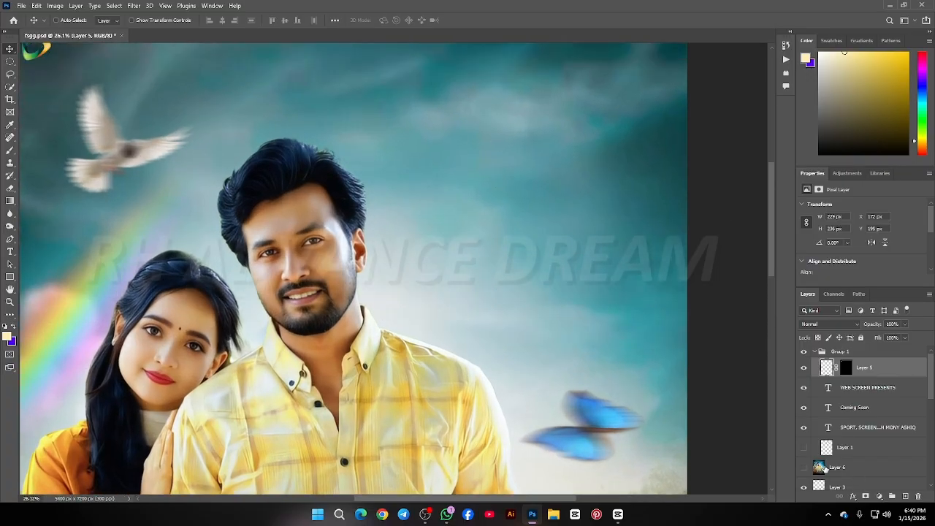
pyautogui.click(804, 448)
pyautogui.scroll(1, 442, 291)
pyautogui.scroll(3, 470, 182)
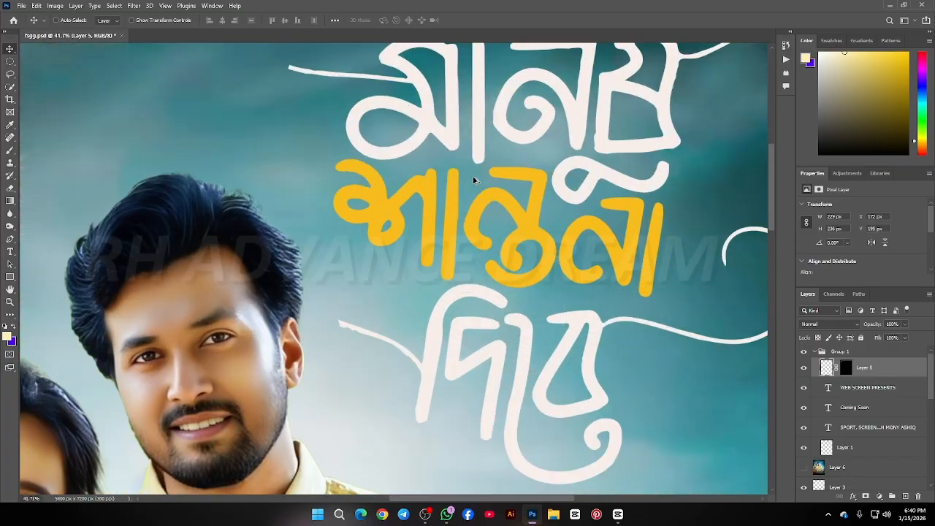
# - Collapse Group 1 in the layer stack and select the group, with the whole poster in view
pyautogui.scroll(-6, 474, 179)
pyautogui.scroll(-3, 473, 179)
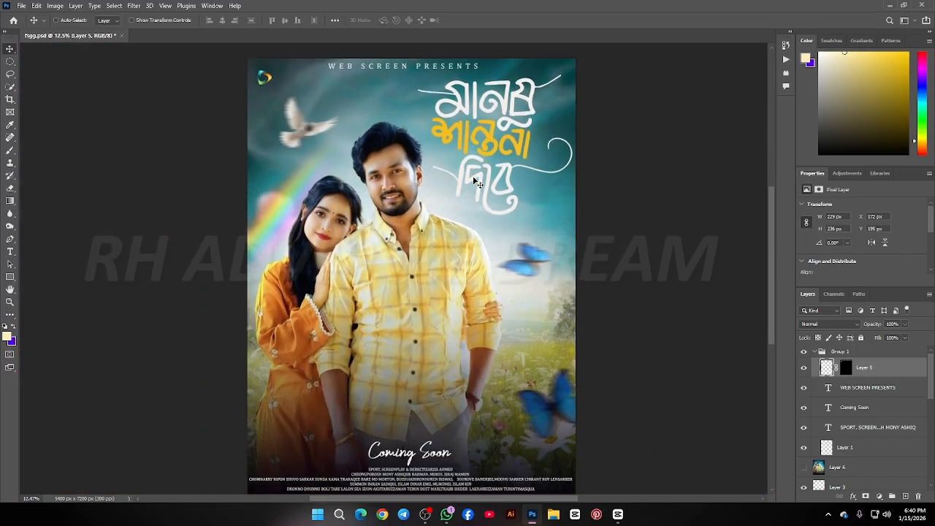
pyautogui.scroll(-1, 376, 277)
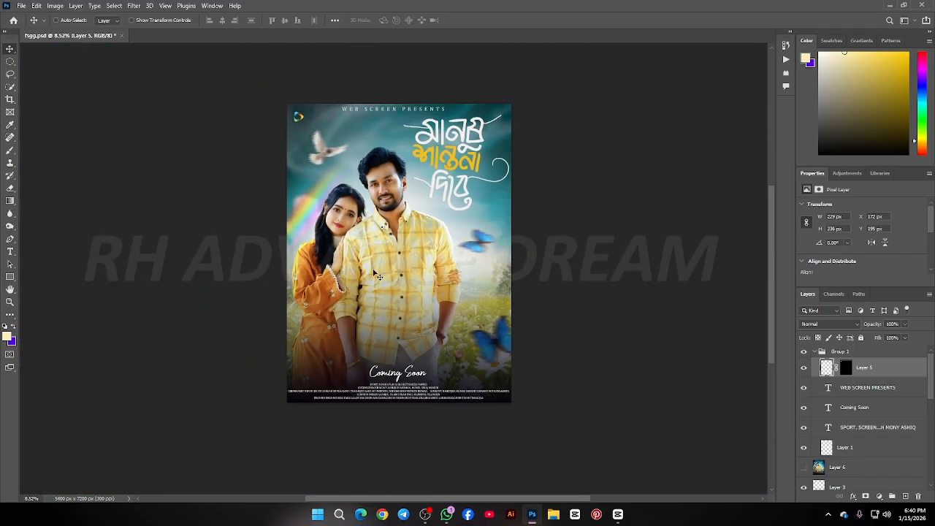
pyautogui.click(819, 352)
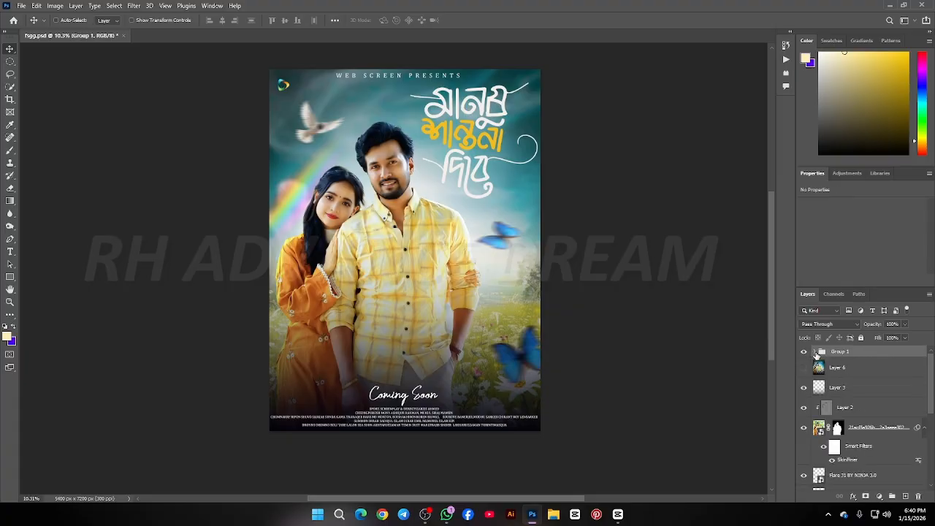
# - Show Layer 6 below Group 1 to give the poster its richer, higher-contrast color grade, and inspect the couple up close
pyautogui.scroll(7, 333, 194)
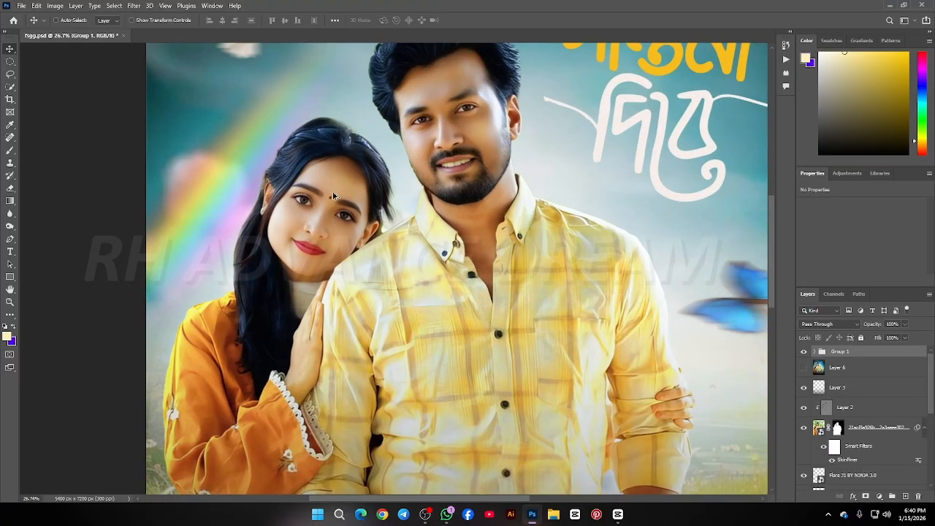
pyautogui.scroll(-5, 332, 192)
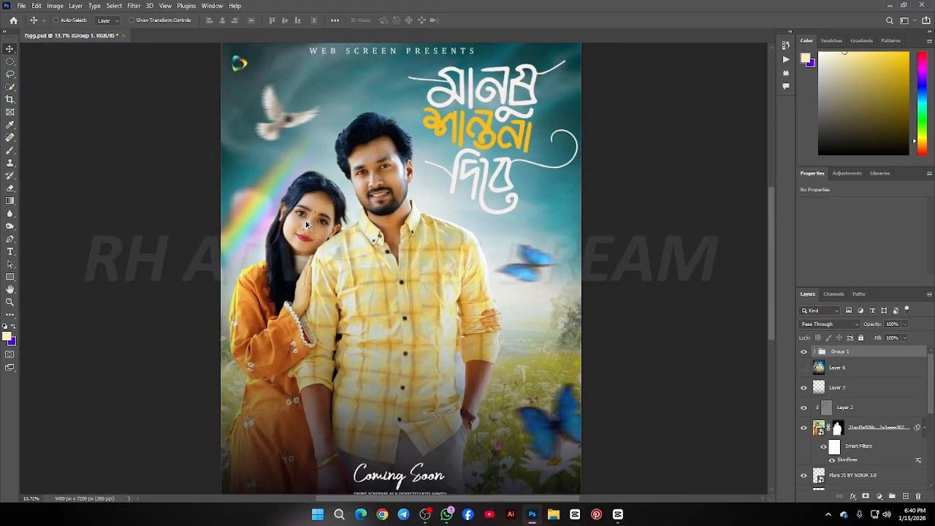
pyautogui.scroll(-2, 307, 225)
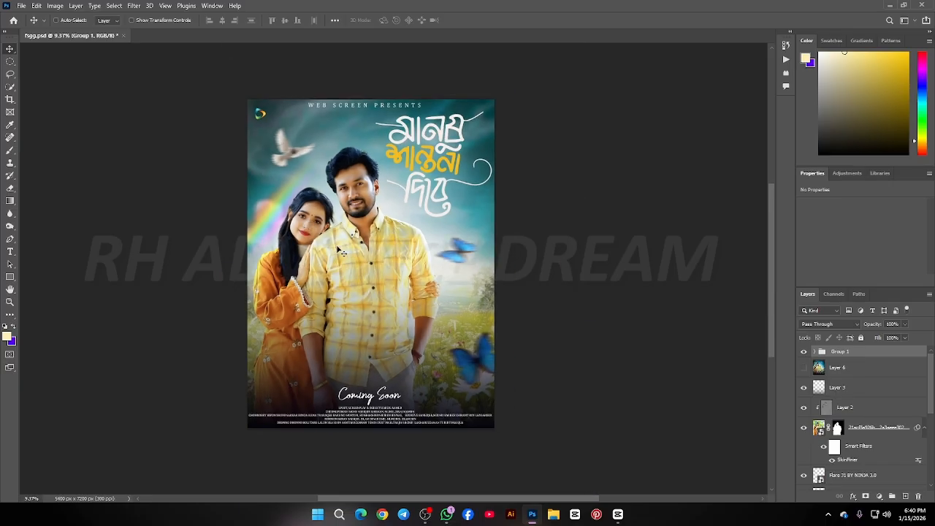
pyautogui.scroll(1, 328, 272)
pyautogui.scroll(1, 328, 271)
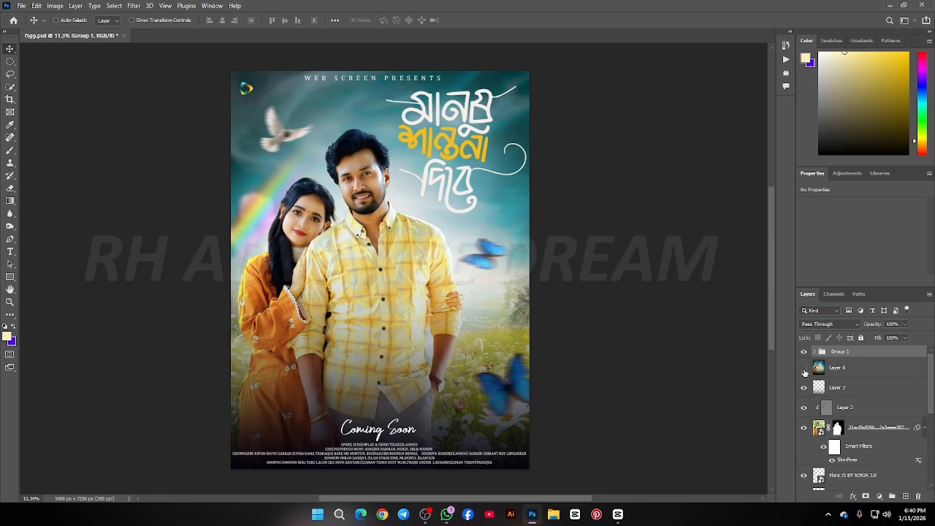
pyautogui.scroll(3, 322, 195)
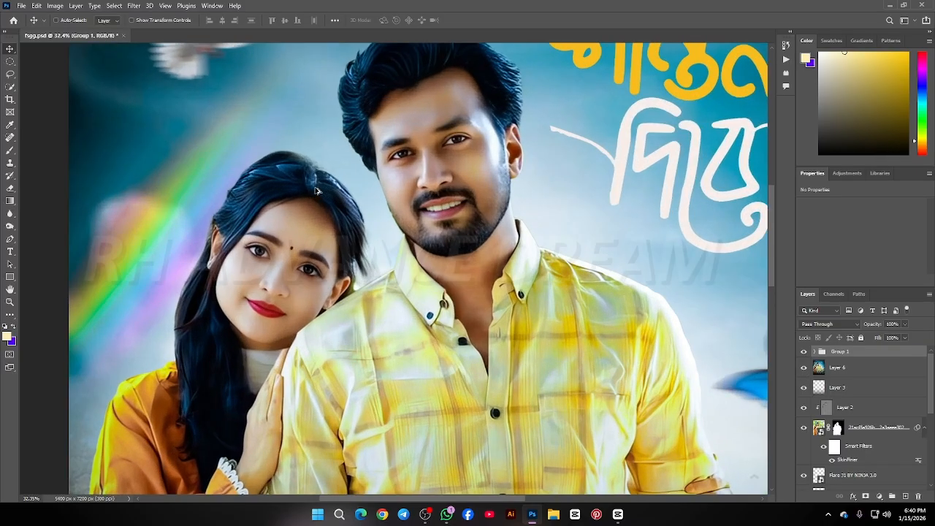
pyautogui.scroll(-2, 315, 189)
# - Compare the poster with and without Layer 6, leave the layer visible, and check the whole composition
pyautogui.click(803, 370)
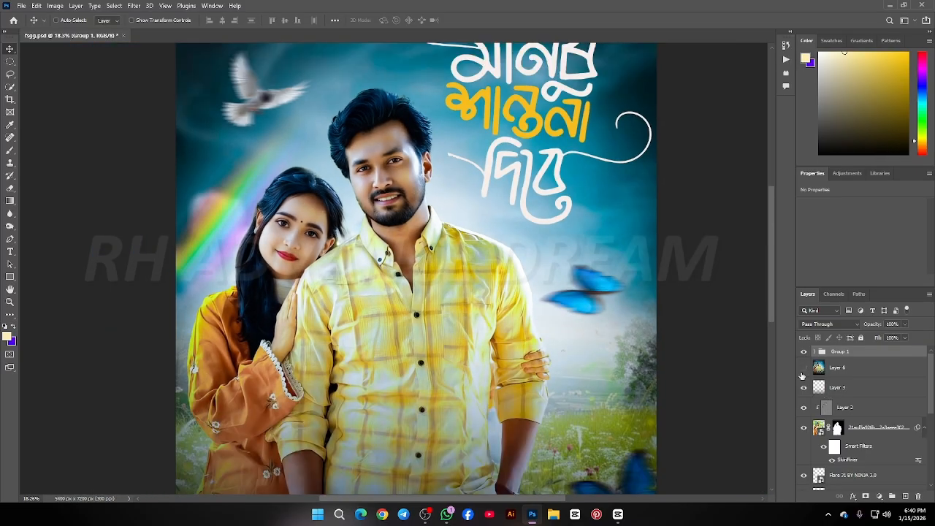
pyautogui.click(802, 370)
pyautogui.click(802, 371)
pyautogui.click(802, 370)
pyautogui.scroll(-3, 370, 290)
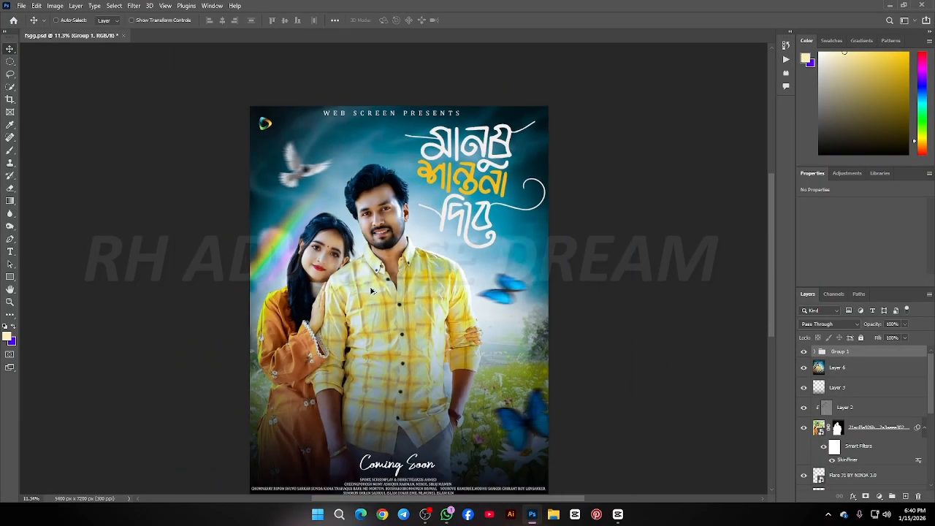
pyautogui.scroll(2, 269, 401)
pyautogui.scroll(1, 307, 388)
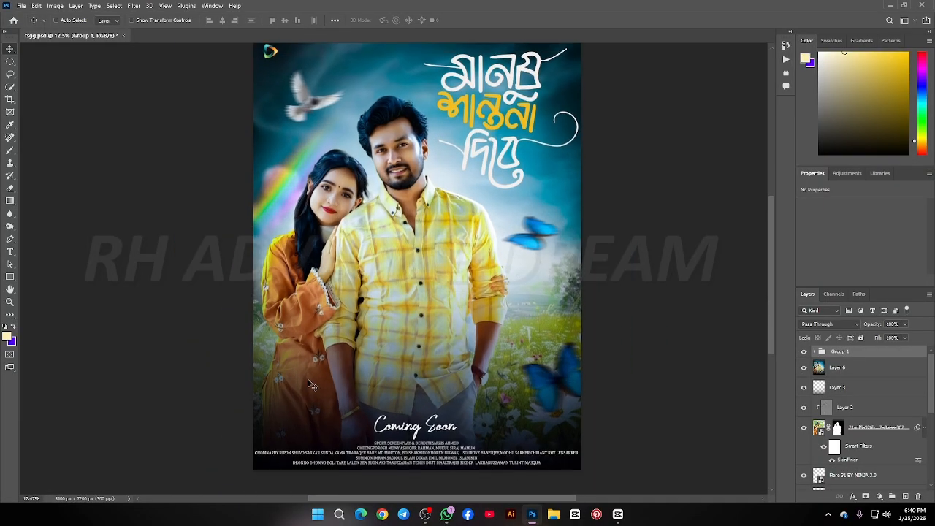